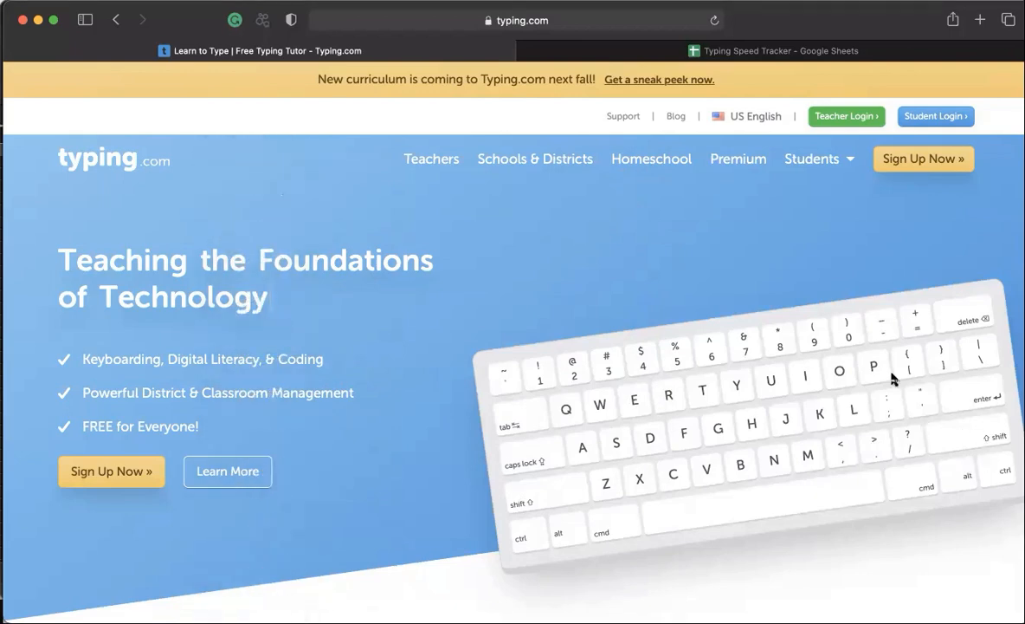
Step: Open the student signup page on Typing.com and choose Google as the sign-up method
{"action": "left_click", "coordinate": [602, 19]}
{"action": "left_click", "coordinate": [769, 198]}
{"action": "mouse_move", "coordinate": [829, 161]}
{"action": "mouse_move", "coordinate": [925, 160]}
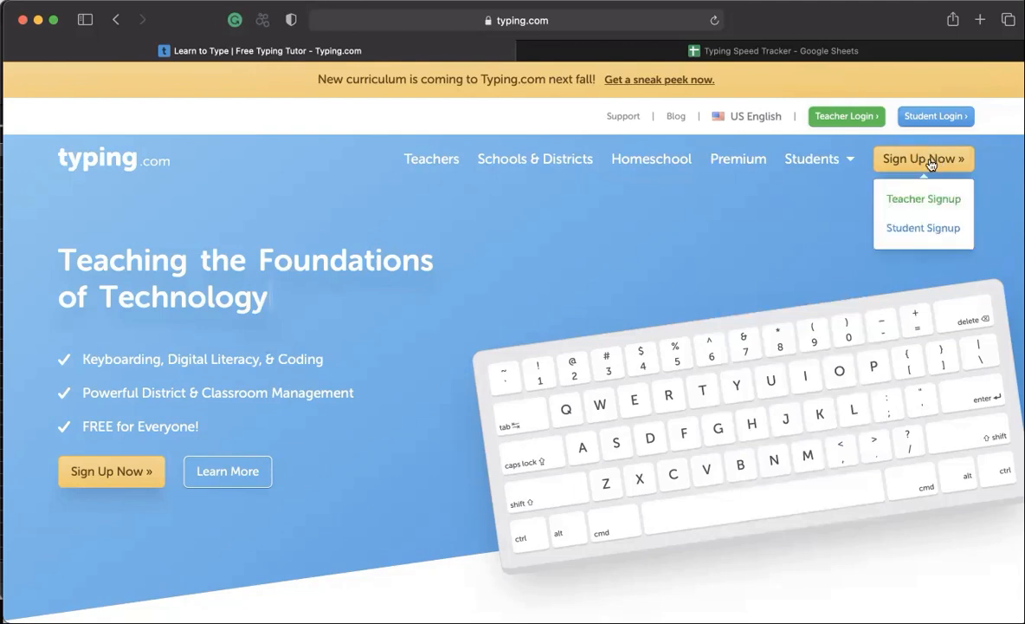
{"action": "left_click", "coordinate": [923, 229]}
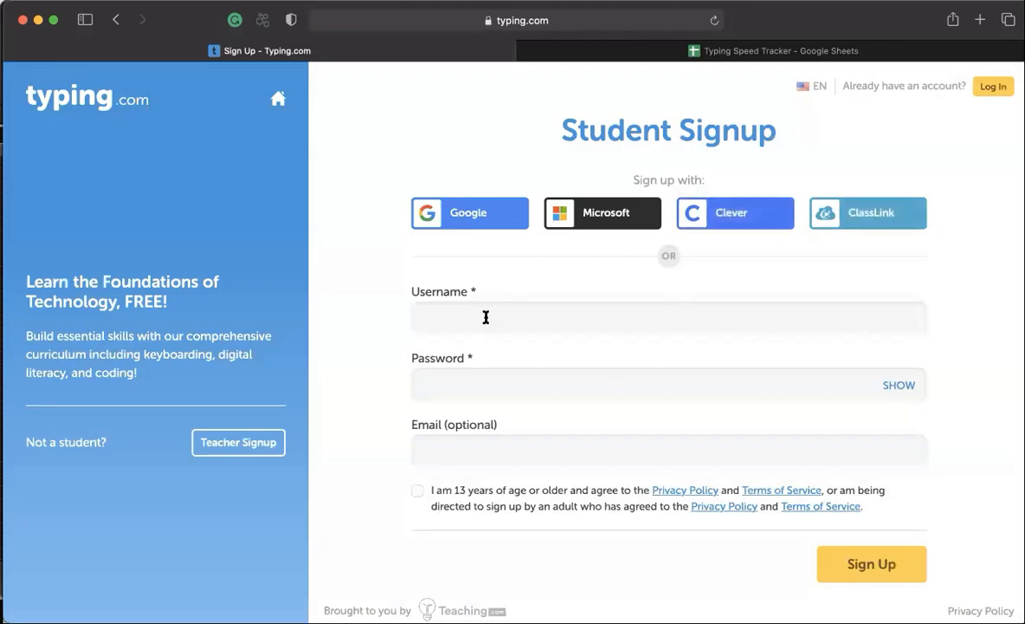
{"action": "left_click", "coordinate": [475, 214]}
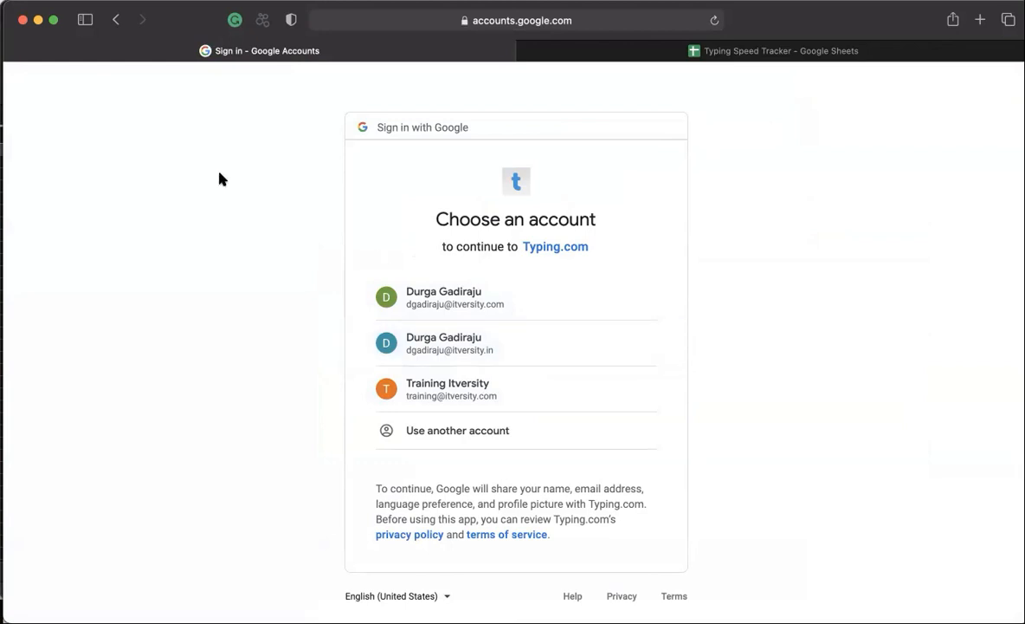
Step: Leave the Google account chooser and return to the Typing.com homepage
{"action": "left_click", "coordinate": [115, 20]}
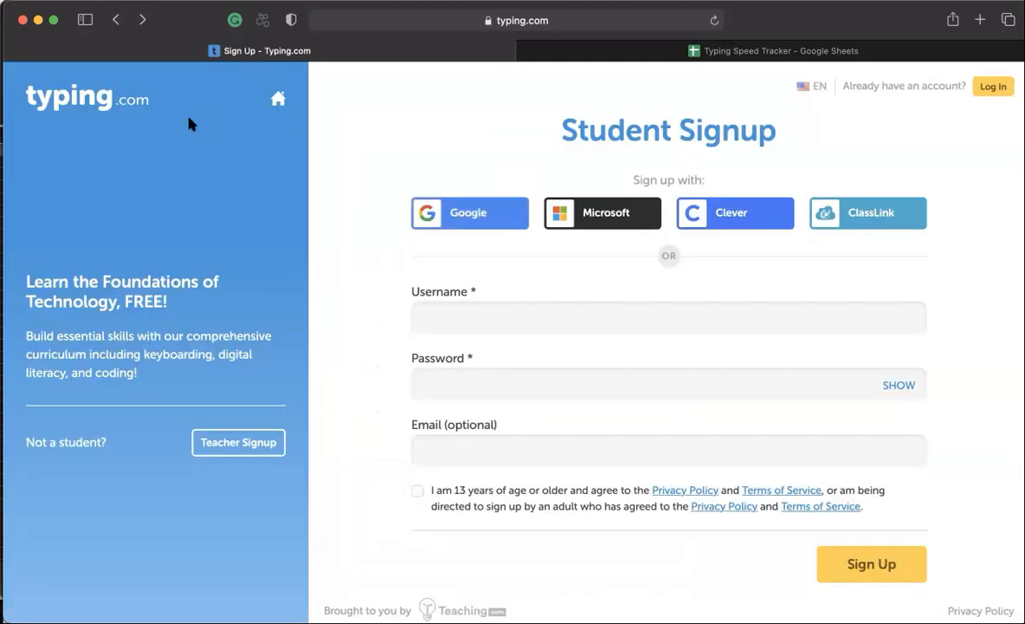
{"action": "left_click", "coordinate": [279, 102]}
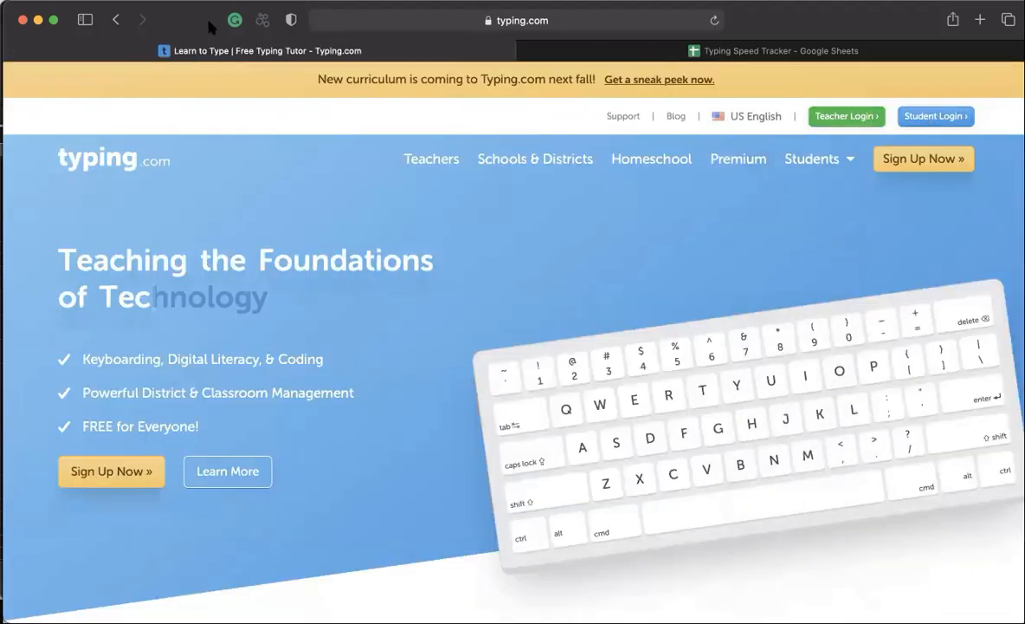
{"action": "left_click", "coordinate": [115, 26]}
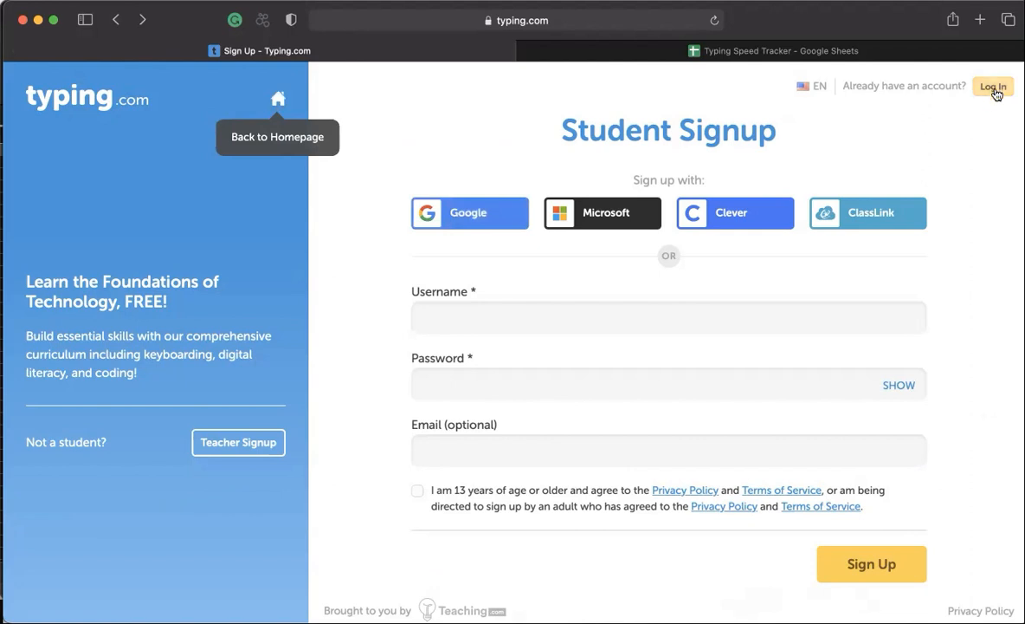
{"action": "left_click", "coordinate": [141, 19]}
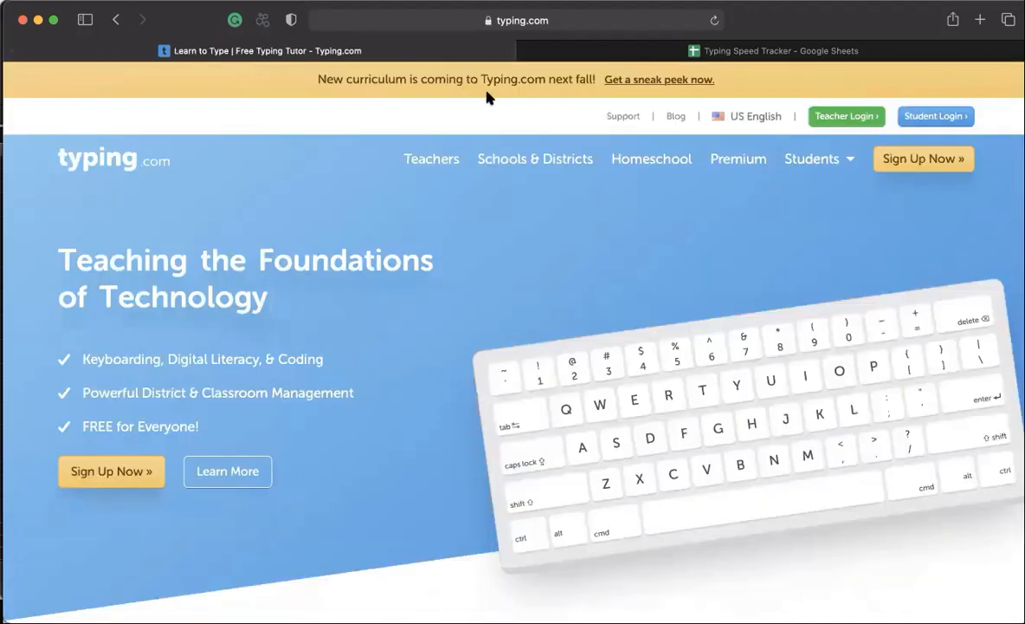
Step: Log in to Typing.com as a student with the first listed Google account
{"action": "left_click", "coordinate": [948, 126]}
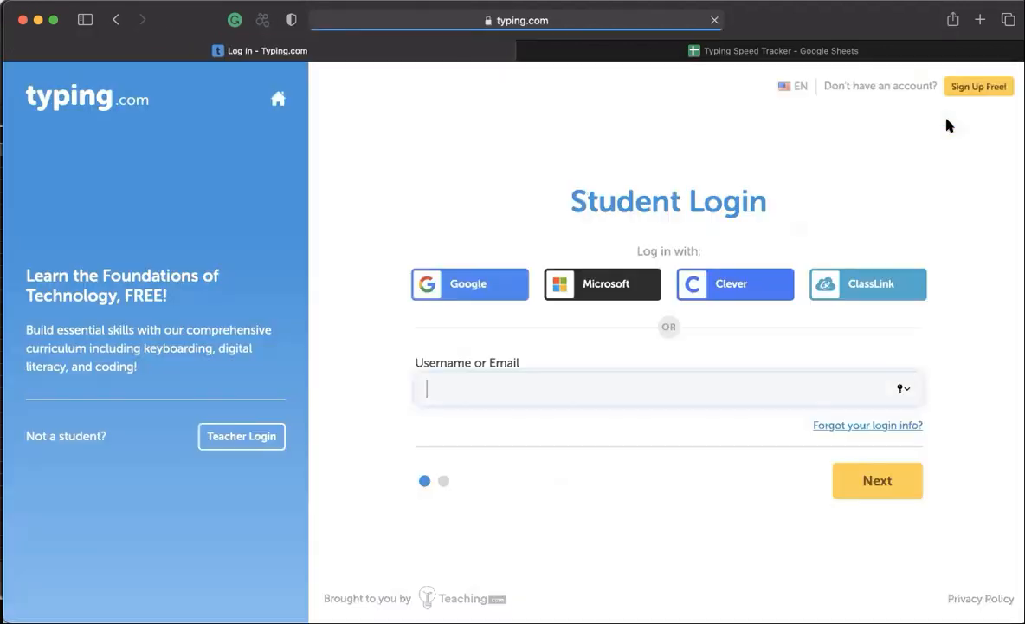
{"action": "left_click", "coordinate": [484, 292]}
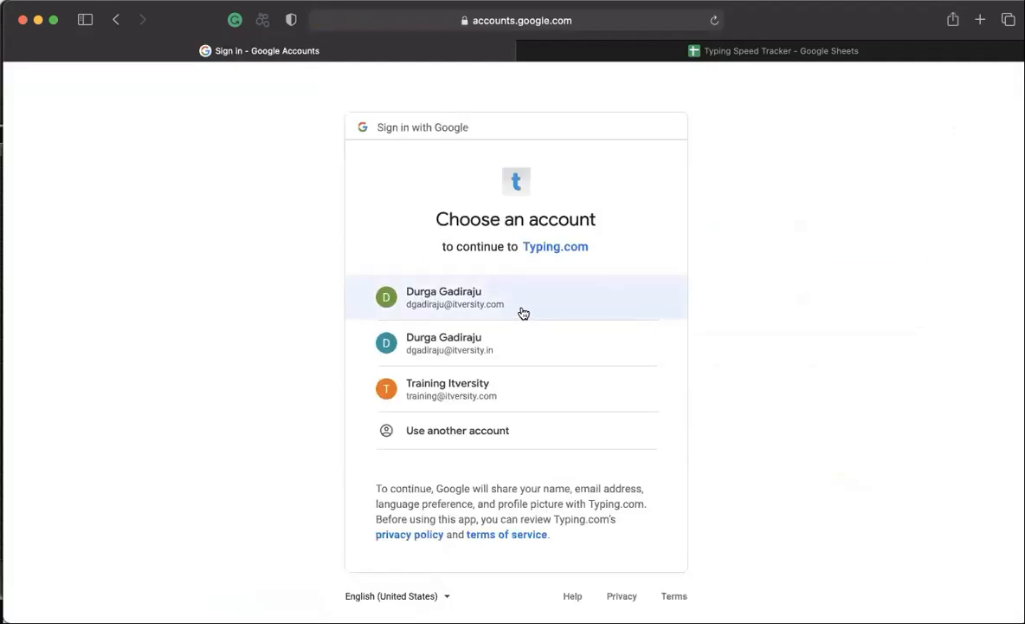
{"action": "left_click", "coordinate": [522, 311]}
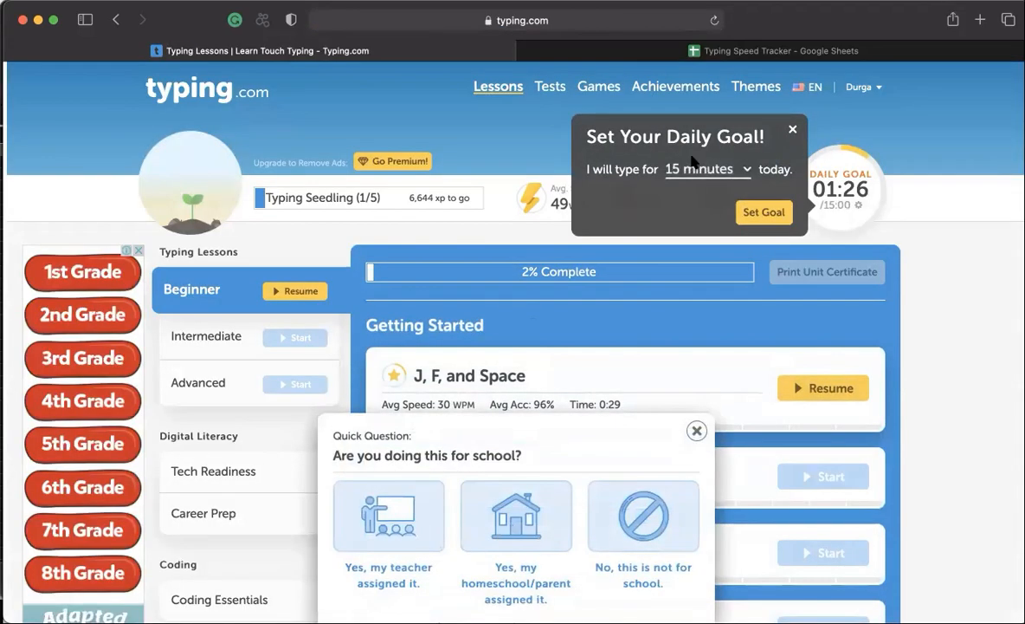
Step: Set the daily typing goal to 20 minutes and dismiss the question about doing this for school
{"action": "left_click", "coordinate": [746, 173]}
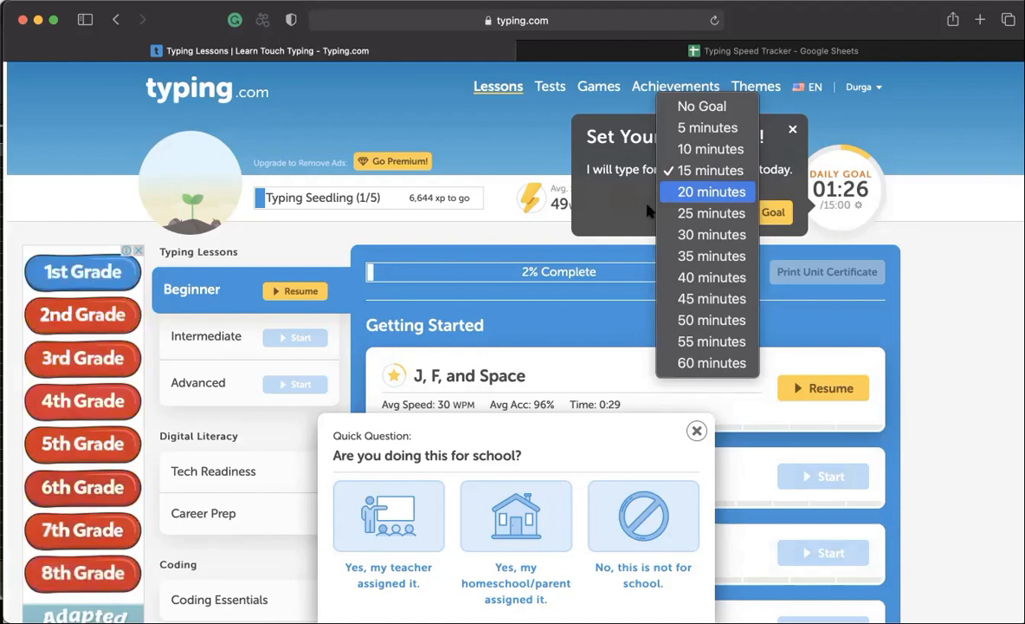
{"action": "left_click", "coordinate": [622, 204]}
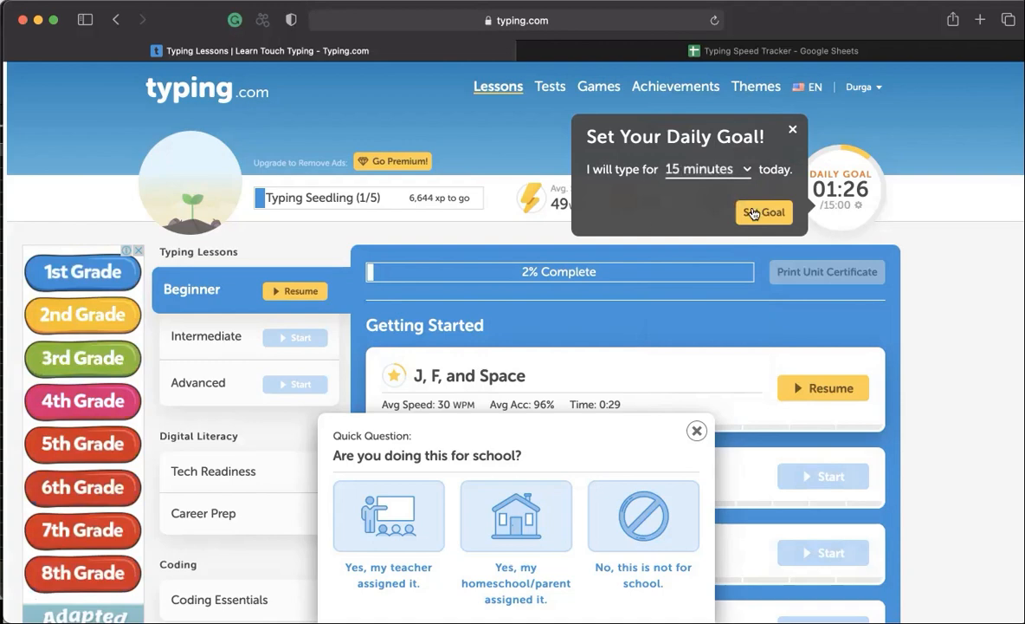
{"action": "left_click", "coordinate": [717, 172]}
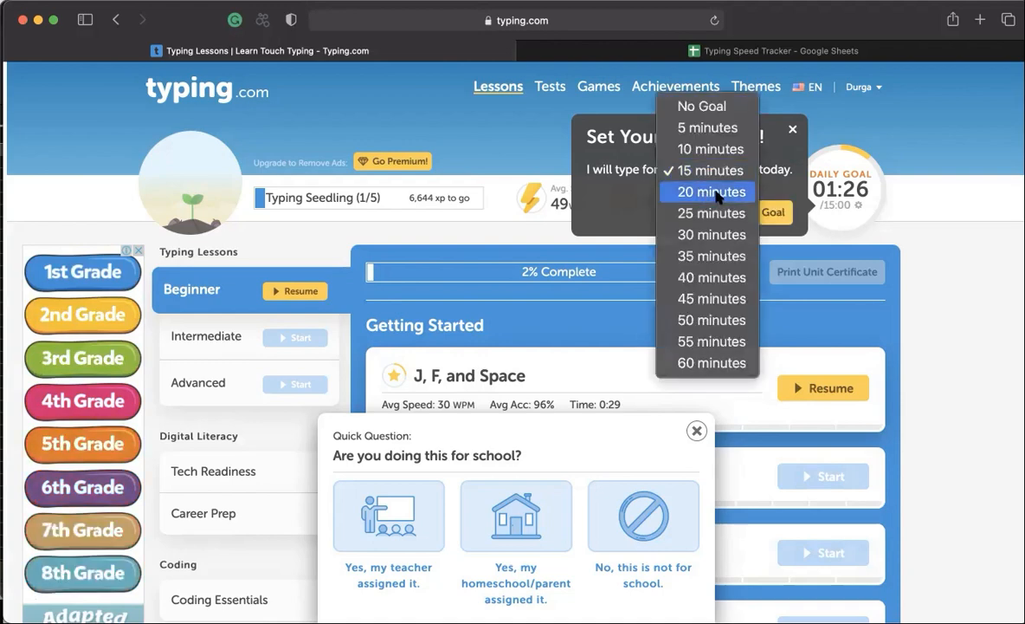
{"action": "left_click", "coordinate": [712, 193]}
{"action": "left_click", "coordinate": [764, 213]}
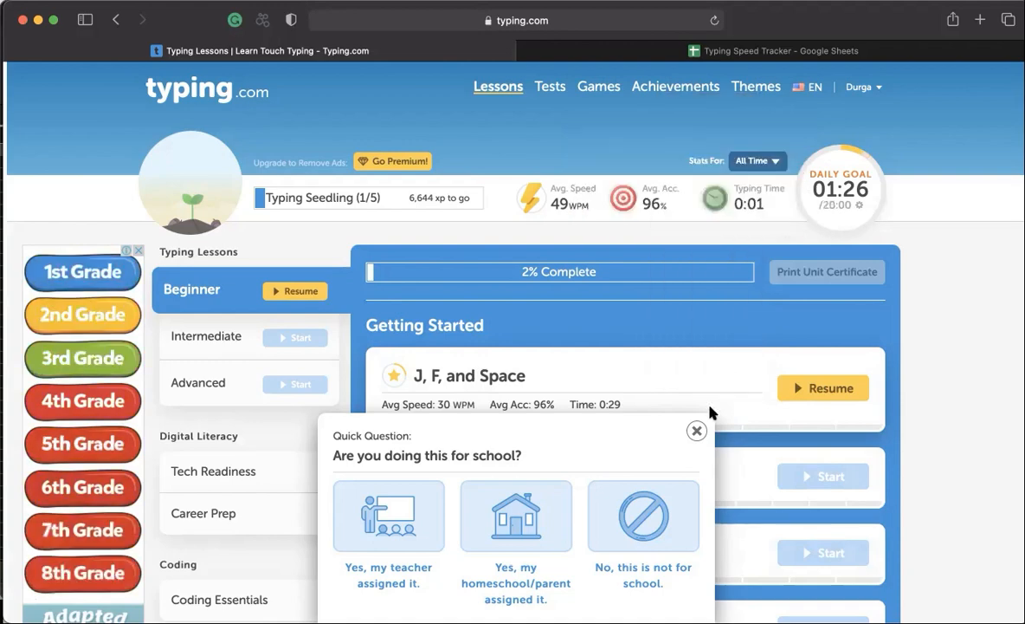
{"action": "left_click", "coordinate": [697, 430]}
Step: Review the beginner lessons through the Beginner Assessment and open the Typing Speed Tracker spreadsheet in Google Sheets
{"action": "scroll", "coordinate": [889, 377], "scroll_direction": "down", "scroll_amount": 3}
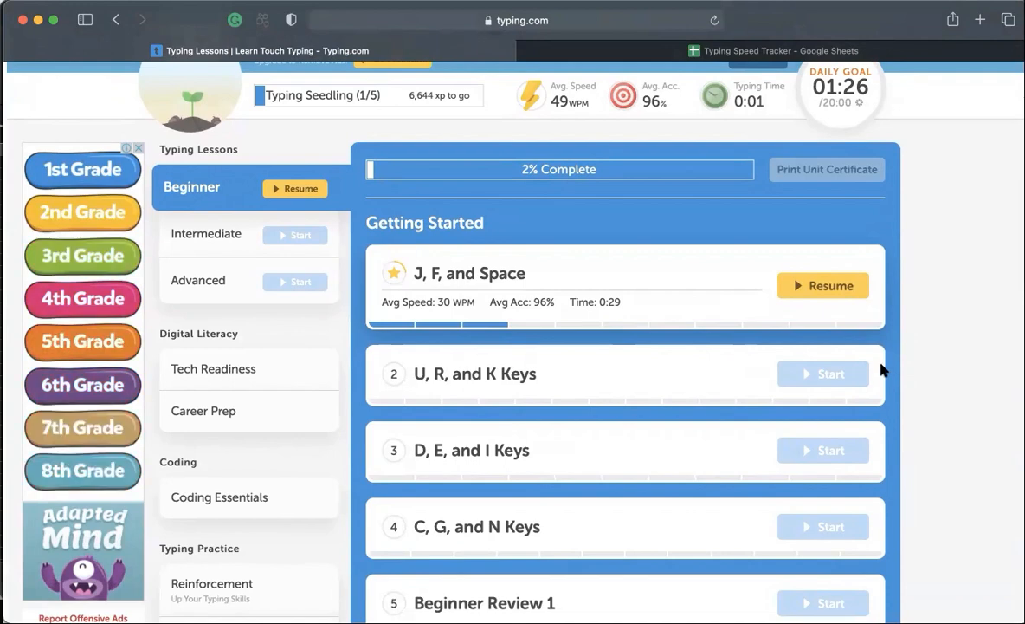
{"action": "scroll", "coordinate": [568, 341], "scroll_direction": "up", "scroll_amount": 2}
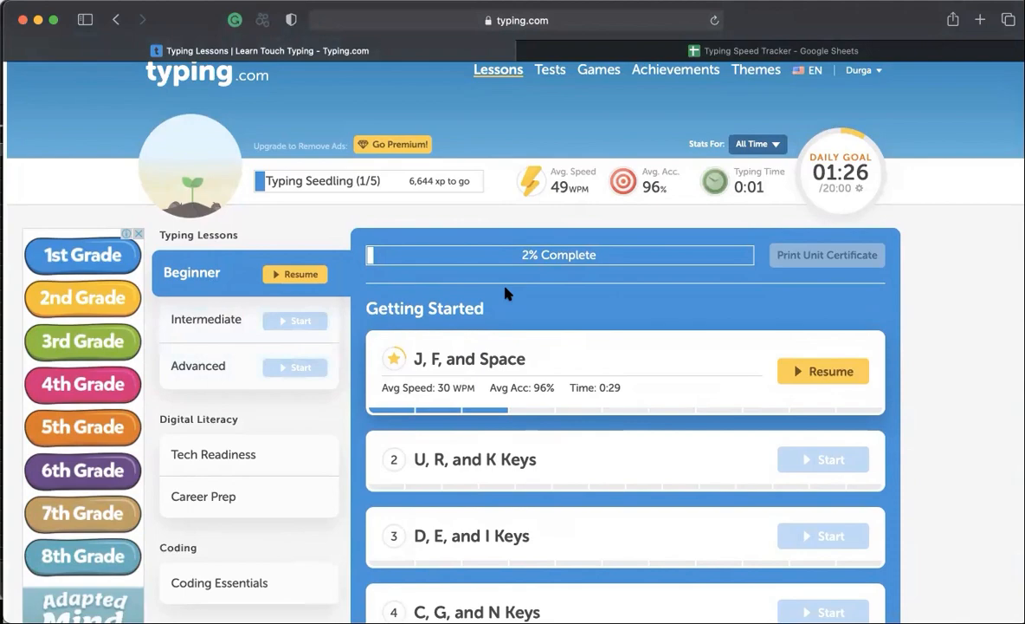
{"action": "scroll", "coordinate": [506, 294], "scroll_direction": "down", "scroll_amount": 6}
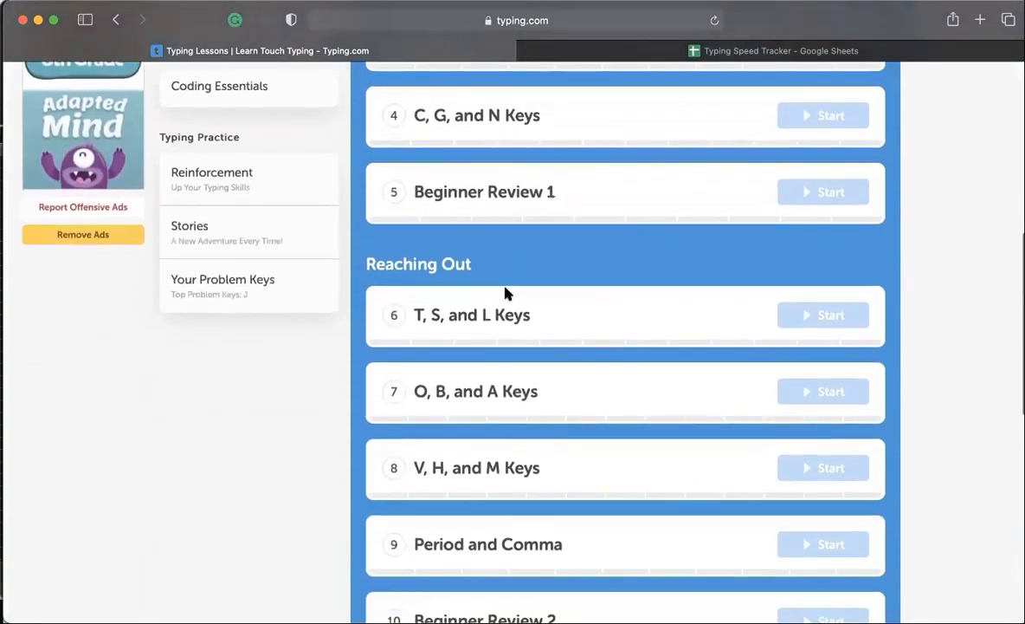
{"action": "scroll", "coordinate": [506, 294], "scroll_direction": "down", "scroll_amount": 3}
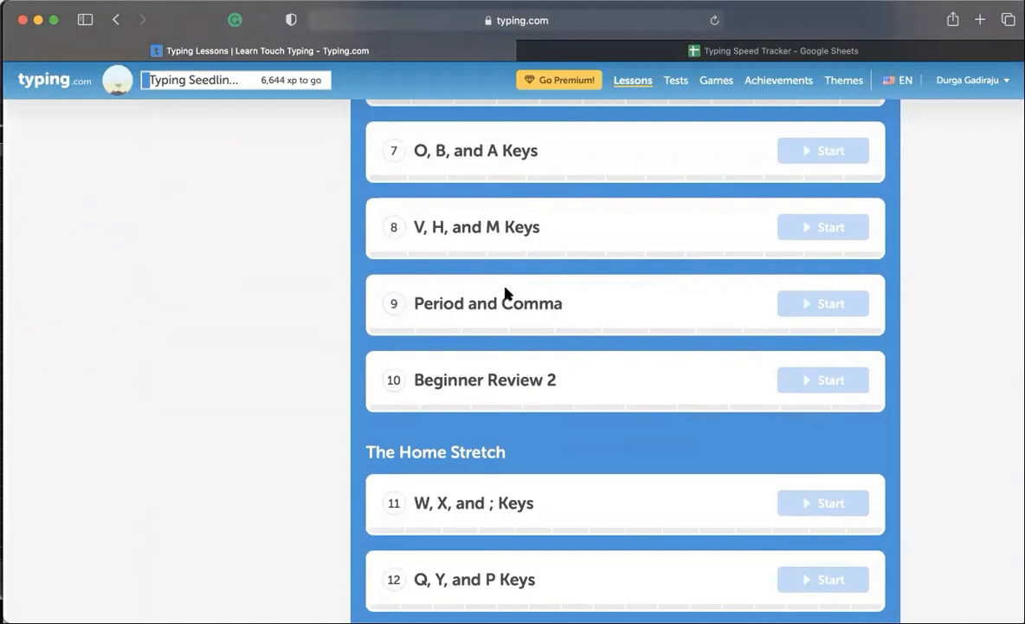
{"action": "scroll", "coordinate": [507, 293], "scroll_direction": "down", "scroll_amount": 5}
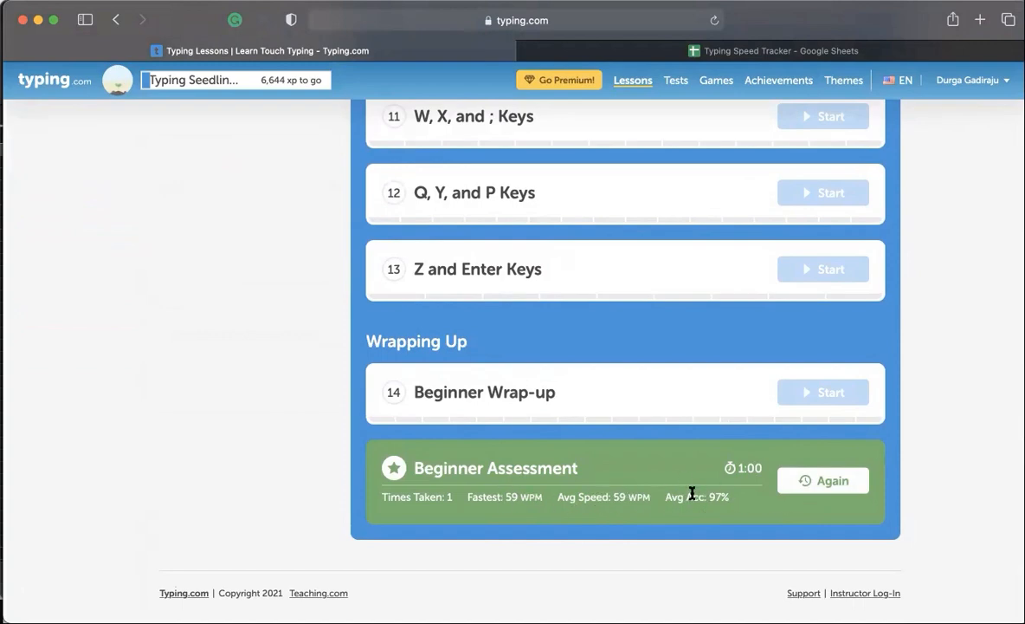
{"action": "scroll", "coordinate": [692, 493], "scroll_direction": "up", "scroll_amount": 15}
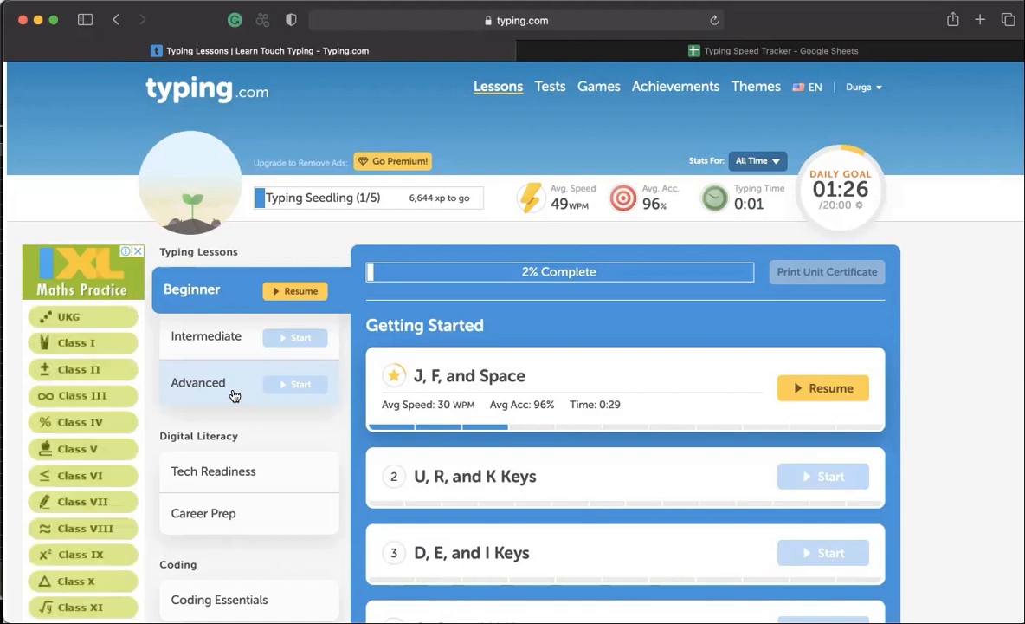
{"action": "left_click", "coordinate": [606, 49]}
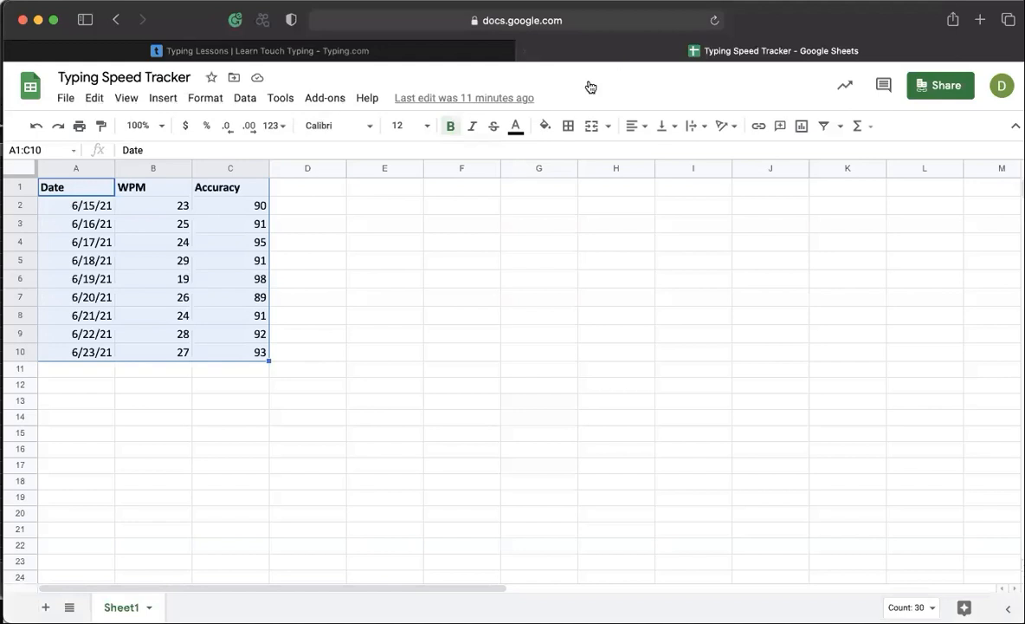
Step: Switch to the blank Excel workbook and enter the headers Date, WPM and Accuracy in A1:C1
{"action": "key", "text": "super+Tab"}
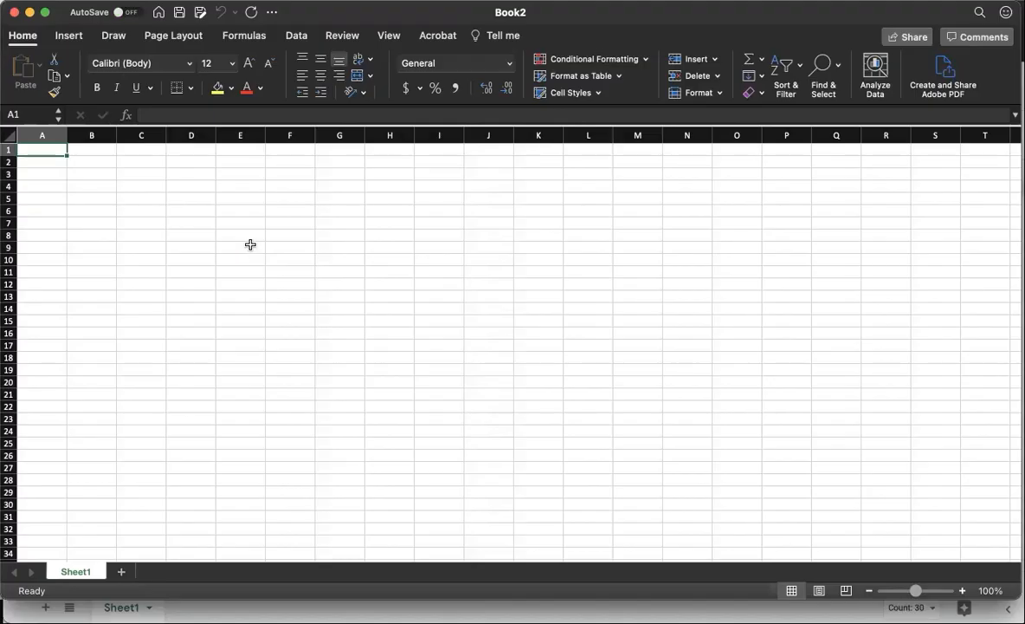
{"action": "type", "text": "Date"}
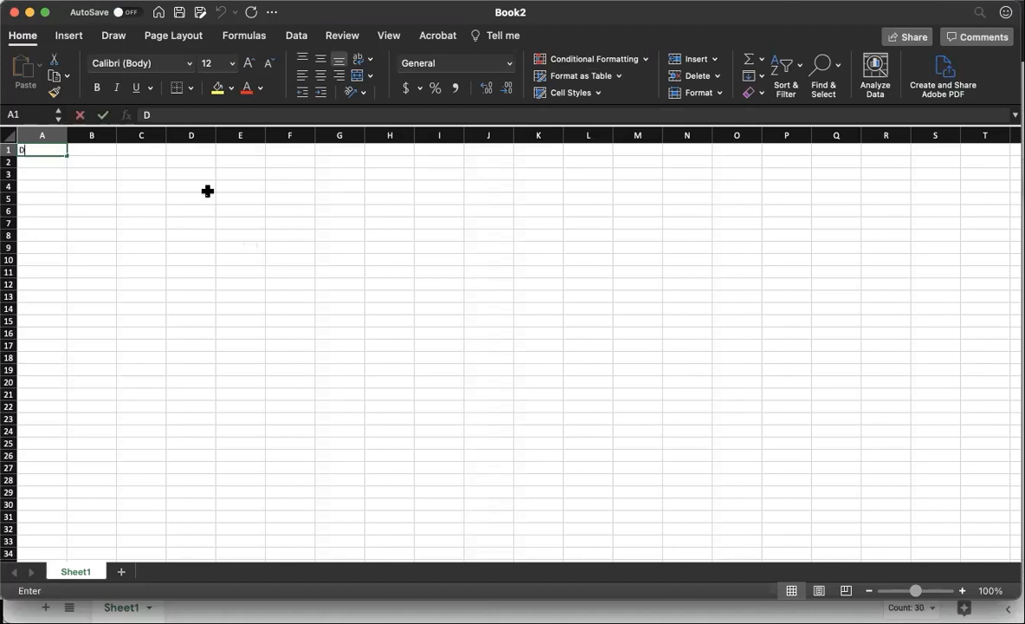
{"action": "key", "text": "Tab"}
{"action": "type", "text": "WPM"}
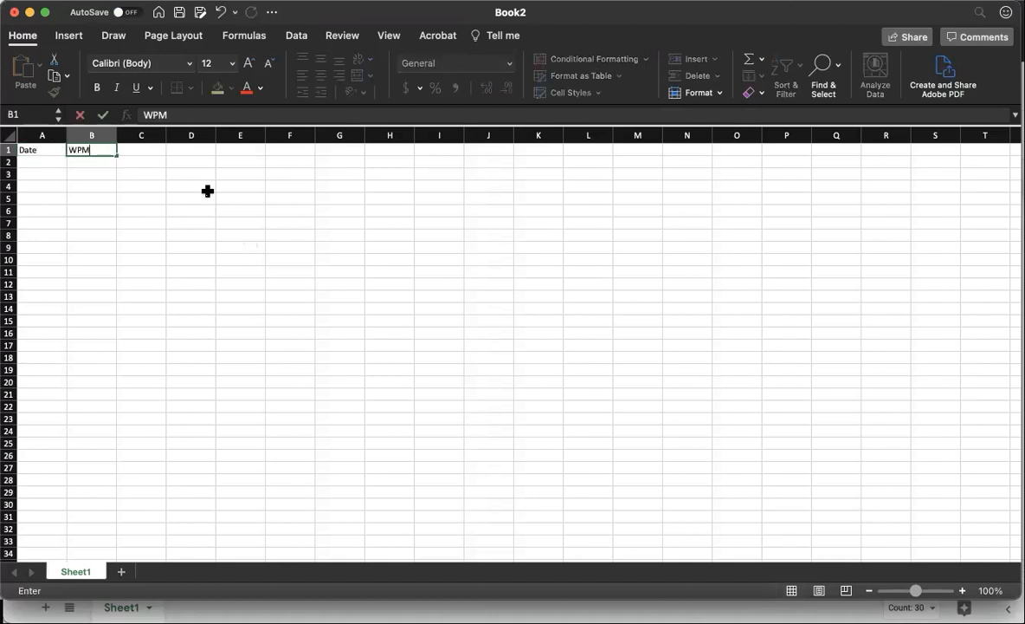
{"action": "key", "text": "Tab"}
{"action": "type", "text": "Accuracy"}
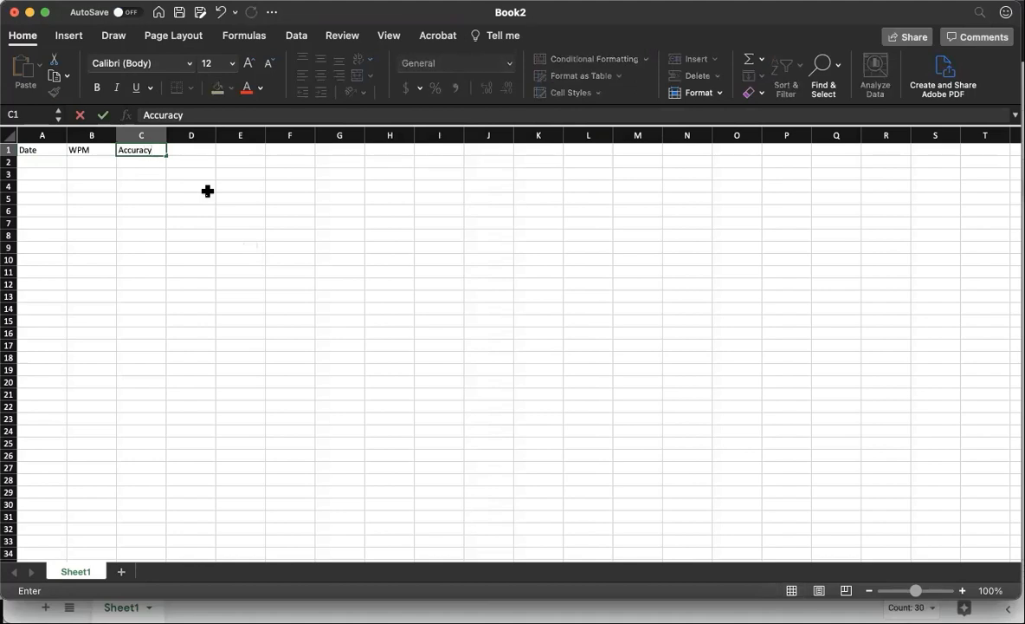
Step: Enlarge the sheet view to 125% and make the header row bold
{"action": "scroll", "coordinate": [208, 190], "scroll_direction": "up", "scroll_amount": 3}
{"action": "scroll", "coordinate": [207, 190], "scroll_direction": "up", "scroll_amount": 2}
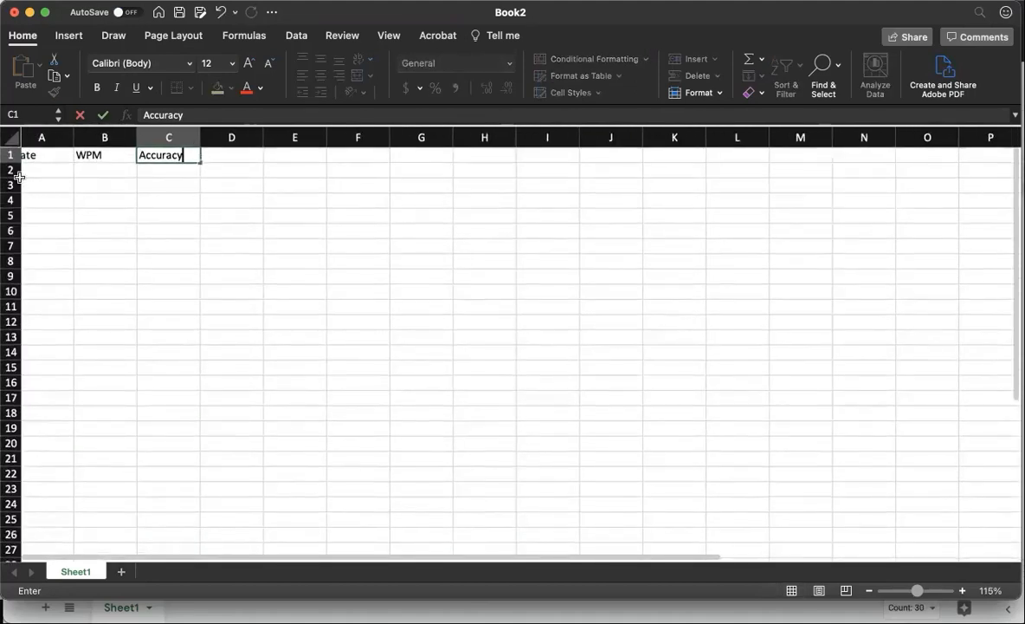
{"action": "left_click", "coordinate": [13, 158]}
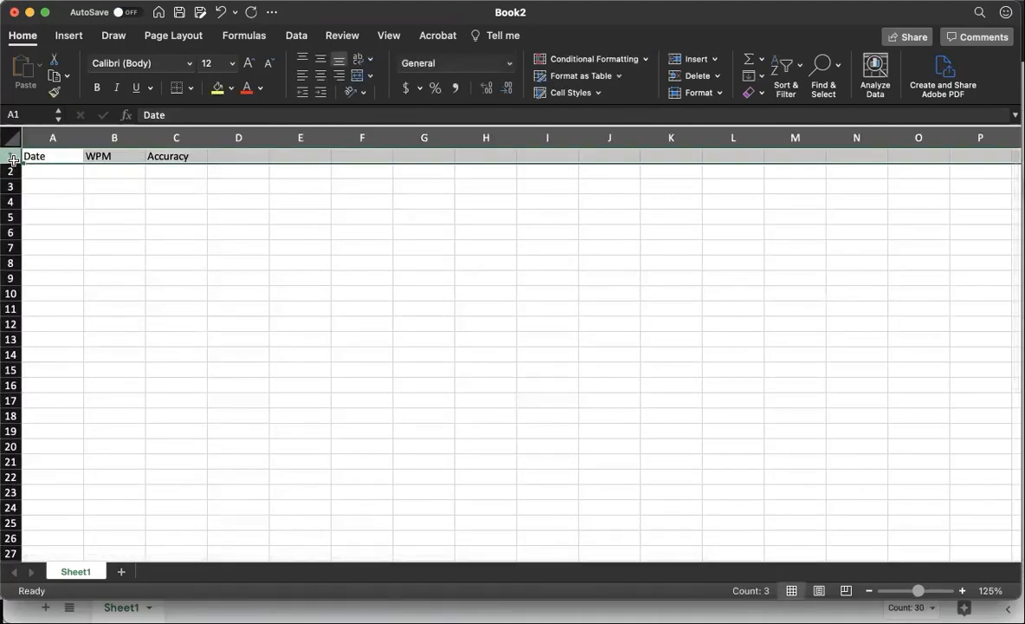
{"action": "key", "text": "super+b"}
Step: Enter the first date, 2021/06/15, in cell A2 below the Date header
{"action": "left_click", "coordinate": [67, 172]}
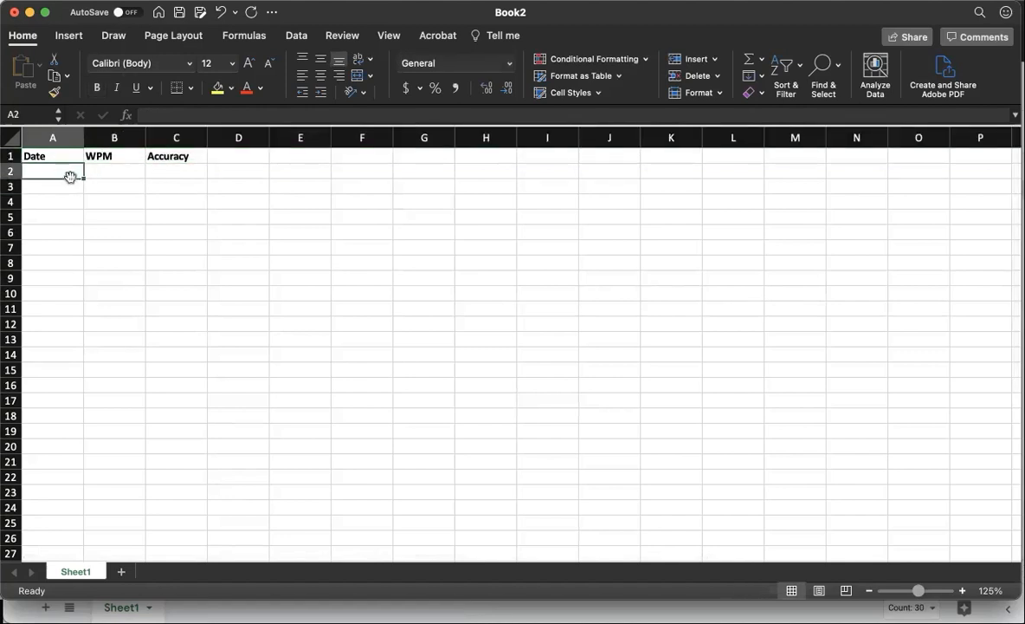
{"action": "type", "text": "2021"}
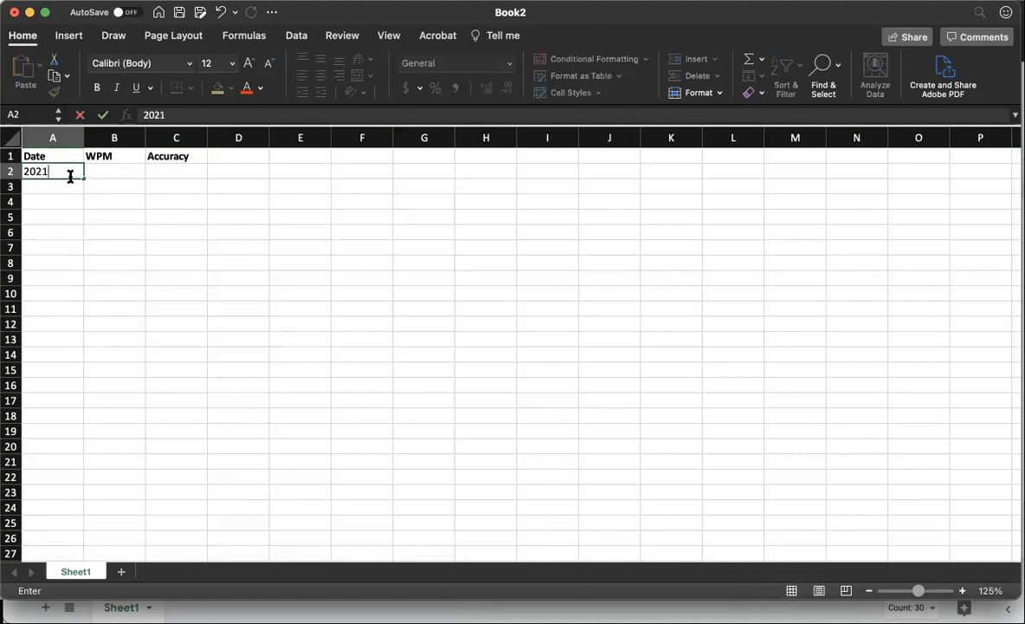
{"action": "type", "text": "/06/15"}
{"action": "key", "text": "Return"}
{"action": "left_click", "coordinate": [71, 170]}
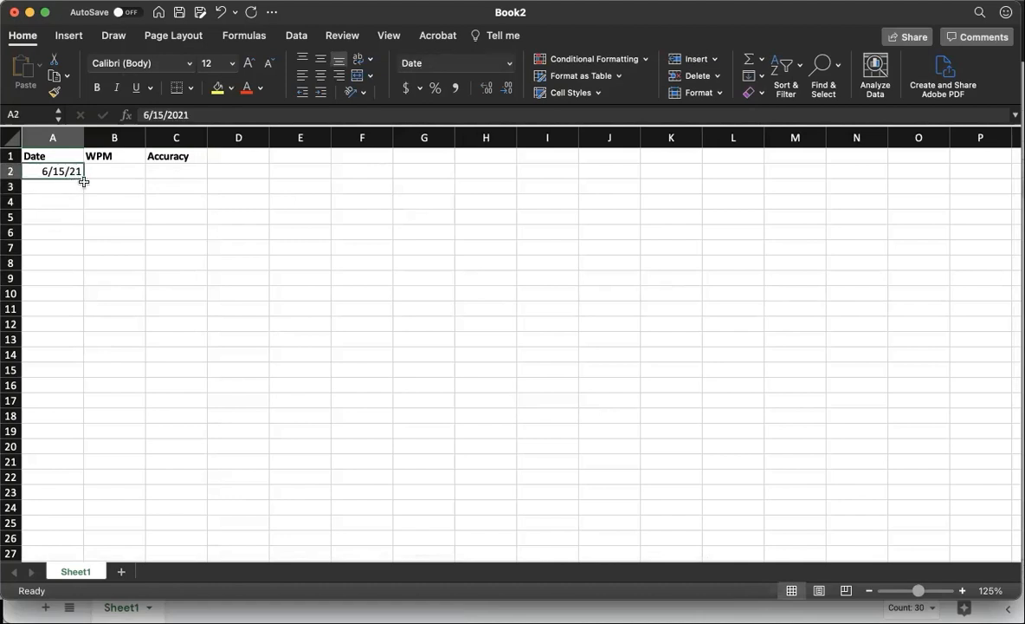
{"action": "left_click_drag", "start_coordinate": [85, 182], "coordinate": [78, 251]}
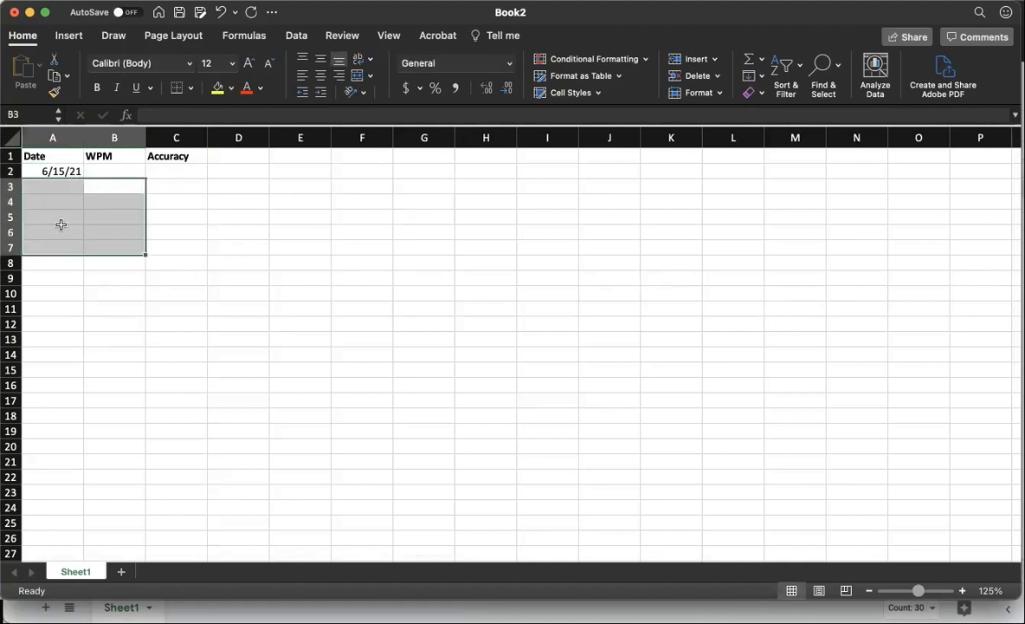
{"action": "left_click", "coordinate": [62, 220]}
{"action": "left_click", "coordinate": [70, 171]}
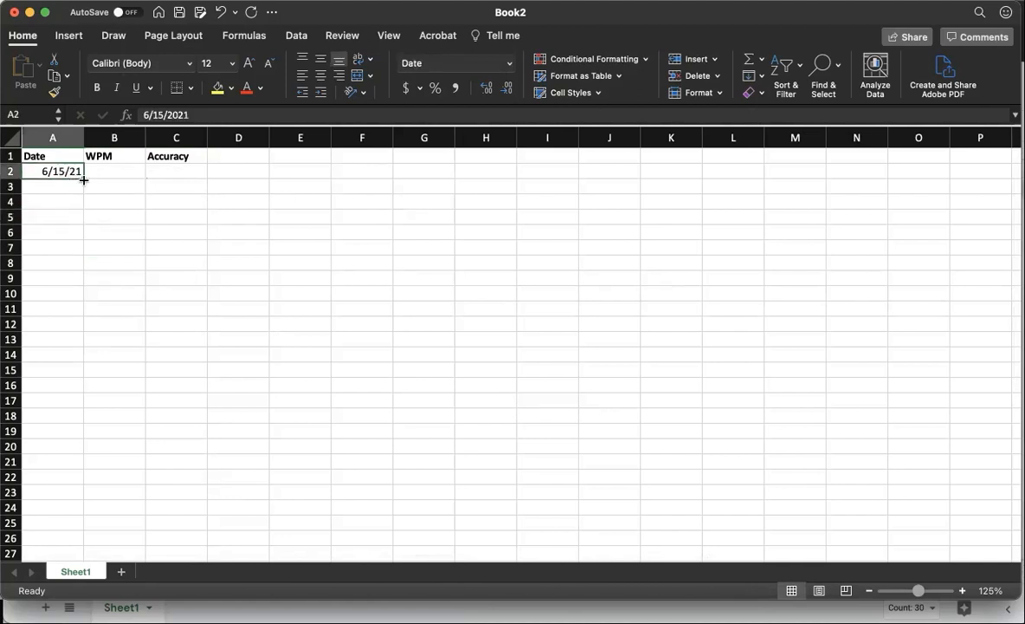
{"action": "left_click_drag", "start_coordinate": [85, 180], "coordinate": [66, 286]}
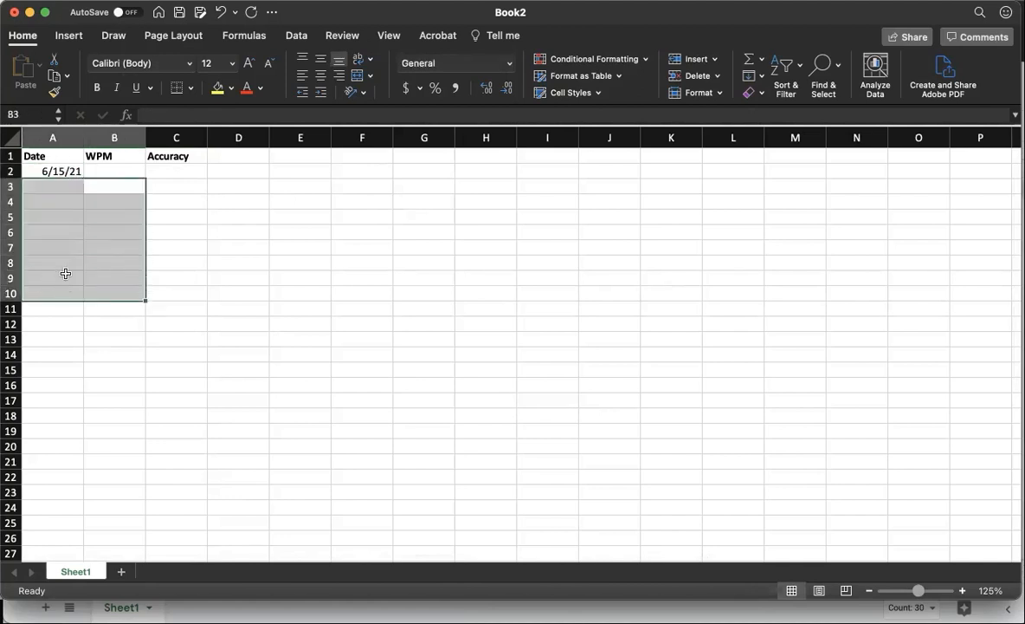
Step: Fill the date in A2 down column A as a series of 29 consecutive days
{"action": "left_click", "coordinate": [54, 172]}
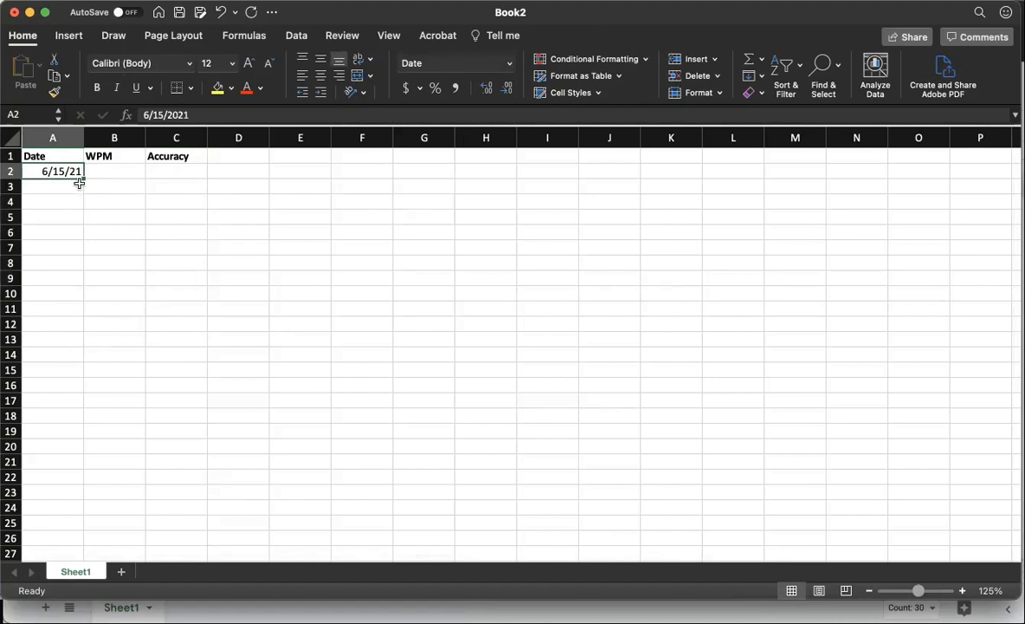
{"action": "left_click_drag", "start_coordinate": [84, 178], "coordinate": [78, 483]}
{"action": "scroll", "coordinate": [95, 408], "scroll_direction": "up", "scroll_amount": 1}
{"action": "scroll", "coordinate": [95, 408], "scroll_direction": "up", "scroll_amount": 5}
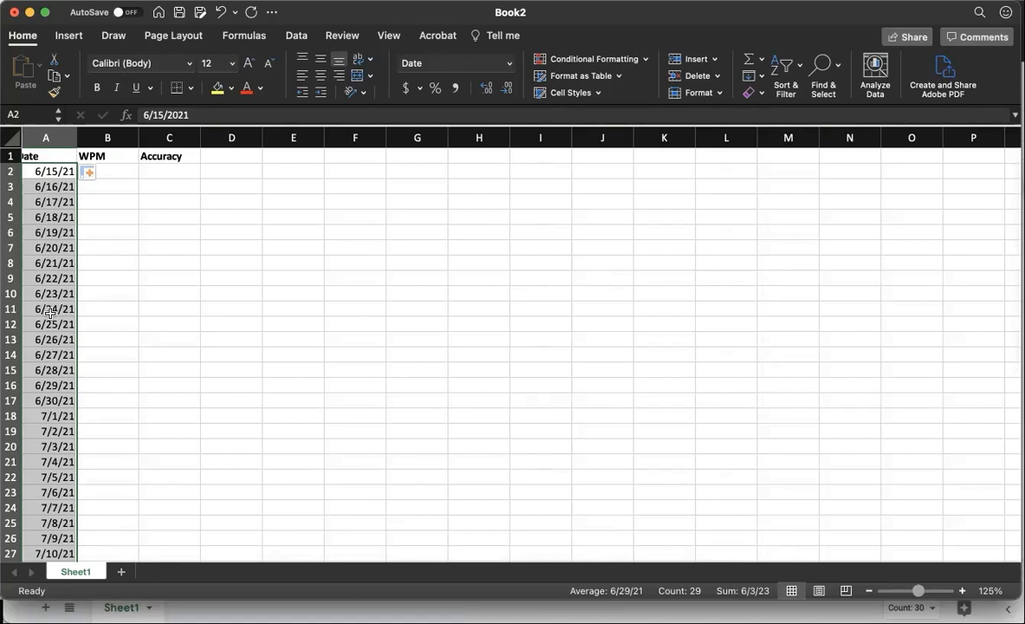
Step: Undo the date series fill, and copy the Date, WPM and Accuracy table A1:C10 from the Google Sheets tracker into Excel at A1
{"action": "key", "text": "super+z"}
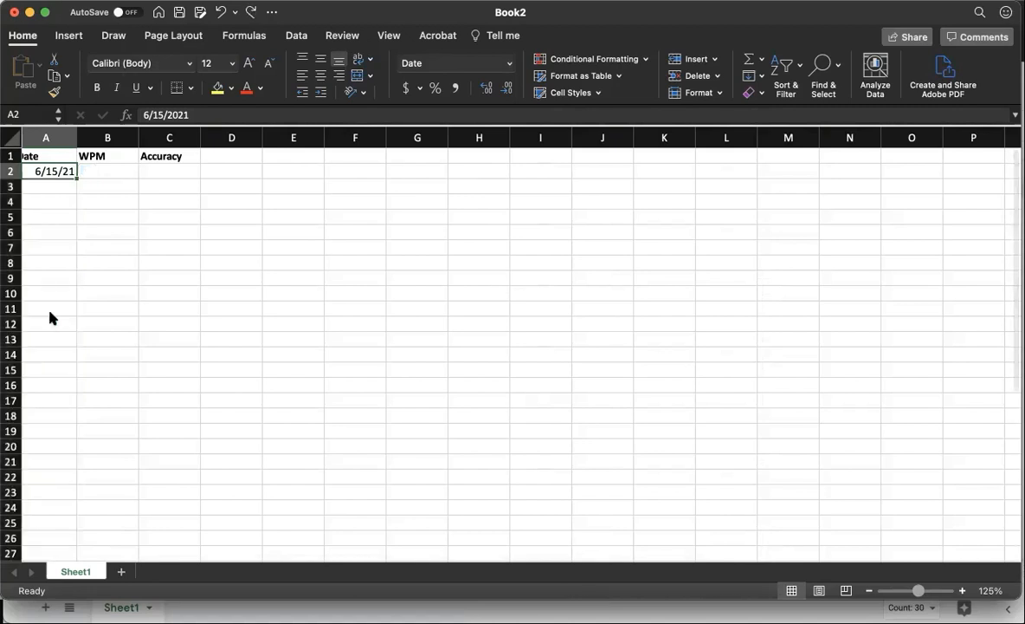
{"action": "left_click", "coordinate": [109, 172]}
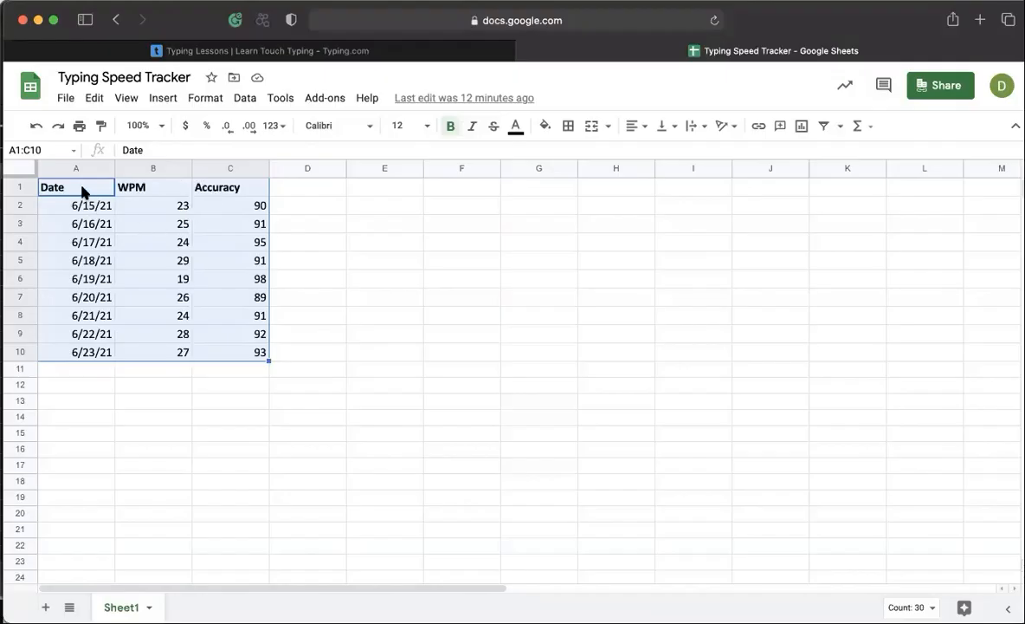
{"action": "left_click", "coordinate": [78, 187]}
{"action": "key", "text": "super+Tab"}
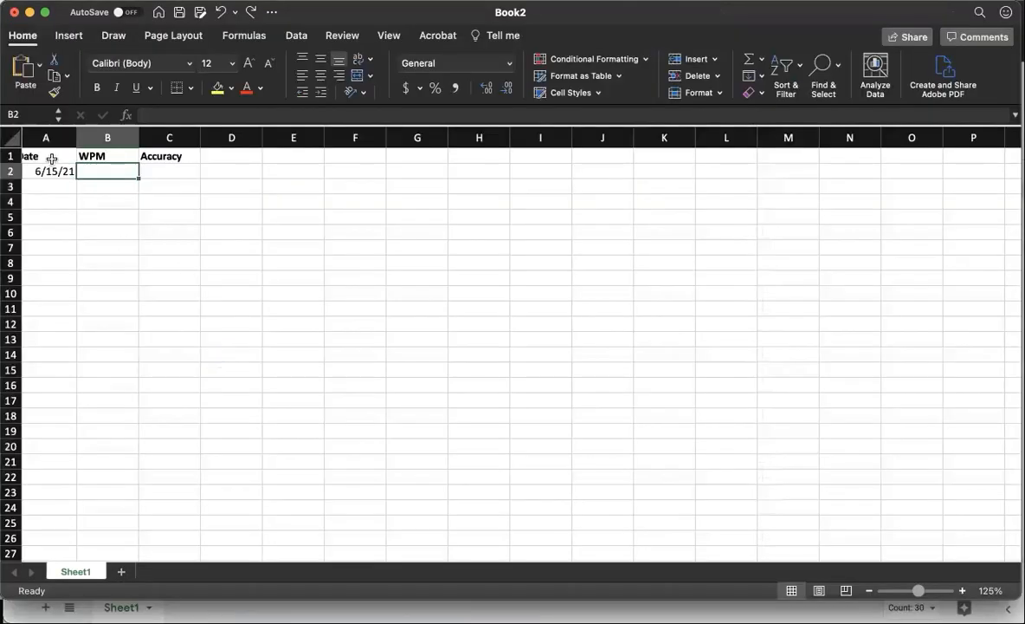
{"action": "left_click", "coordinate": [51, 157]}
{"action": "type", "text": "Date\tWPM\tAccuracy 6/15/21\t23\t90 6/16/21\t25\t91 6/17/21\t24\t95 6/18/21\t29\t91 6/19/21\t19\t98 6/20/21\t26\t89 6/21/21\t24\t91 6/22/21\t28\t92 6/23/21\t27\t93"}
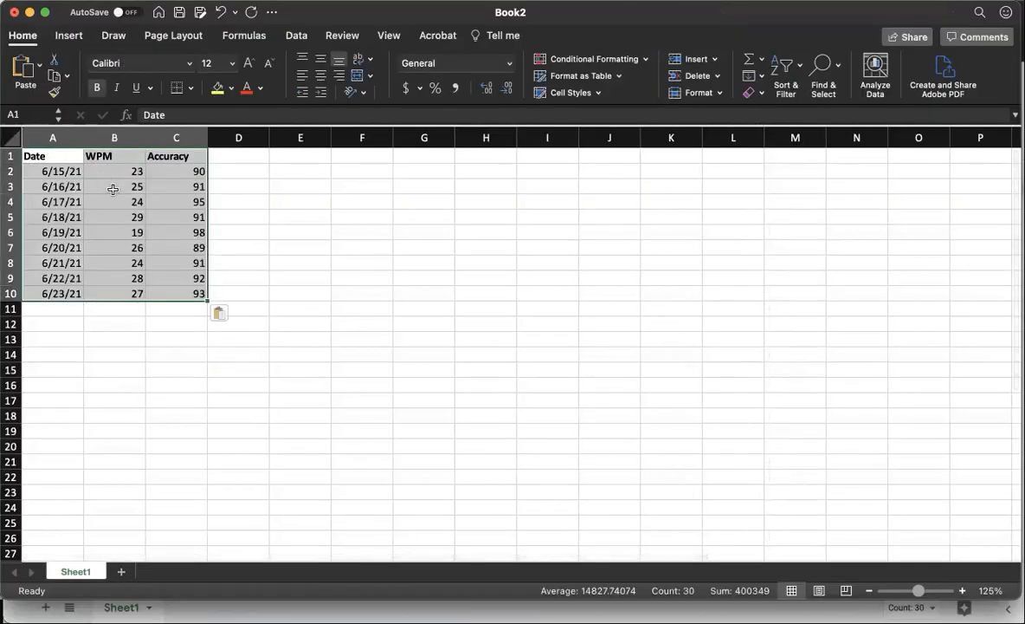
Step: Insert a line chart of WPM and Accuracy by date from the data in A1:C10
{"action": "left_click", "coordinate": [122, 205]}
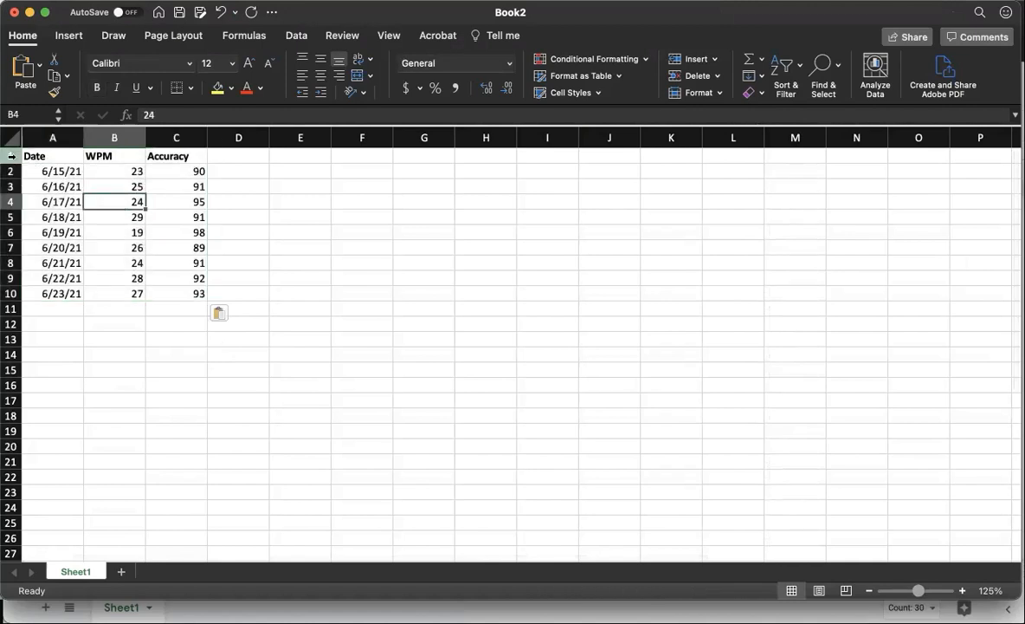
{"action": "left_click", "coordinate": [11, 156]}
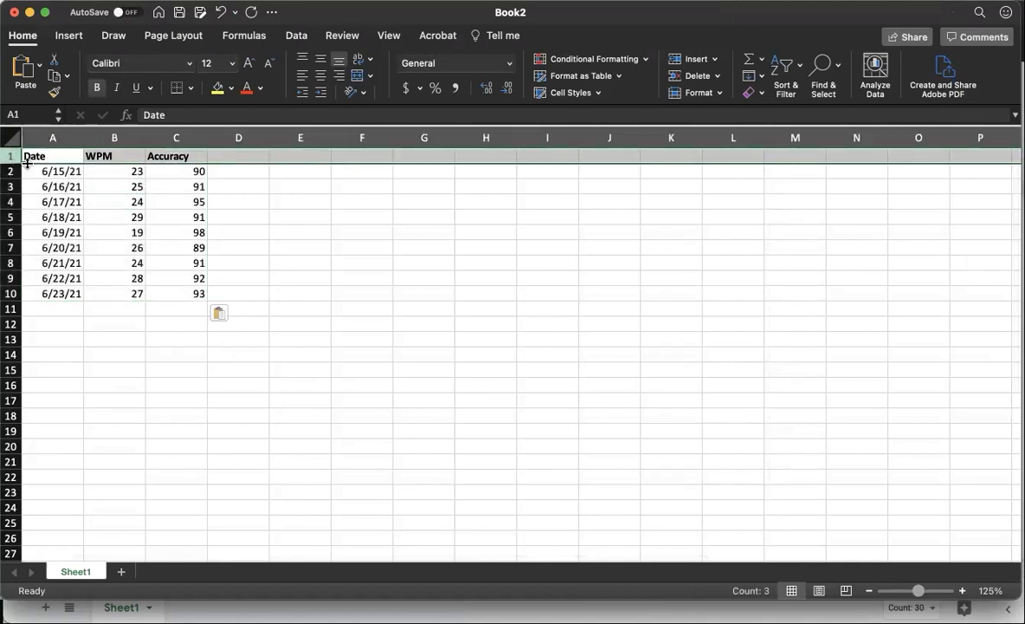
{"action": "left_click", "coordinate": [28, 156]}
{"action": "left_click", "coordinate": [188, 291], "text": "shift"}
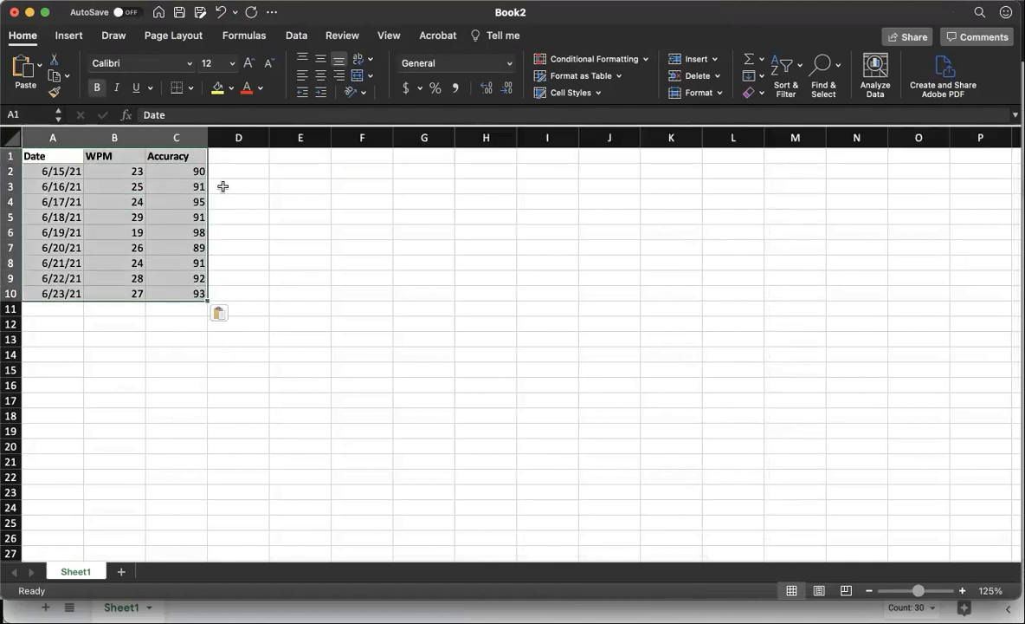
{"action": "left_click", "coordinate": [73, 35]}
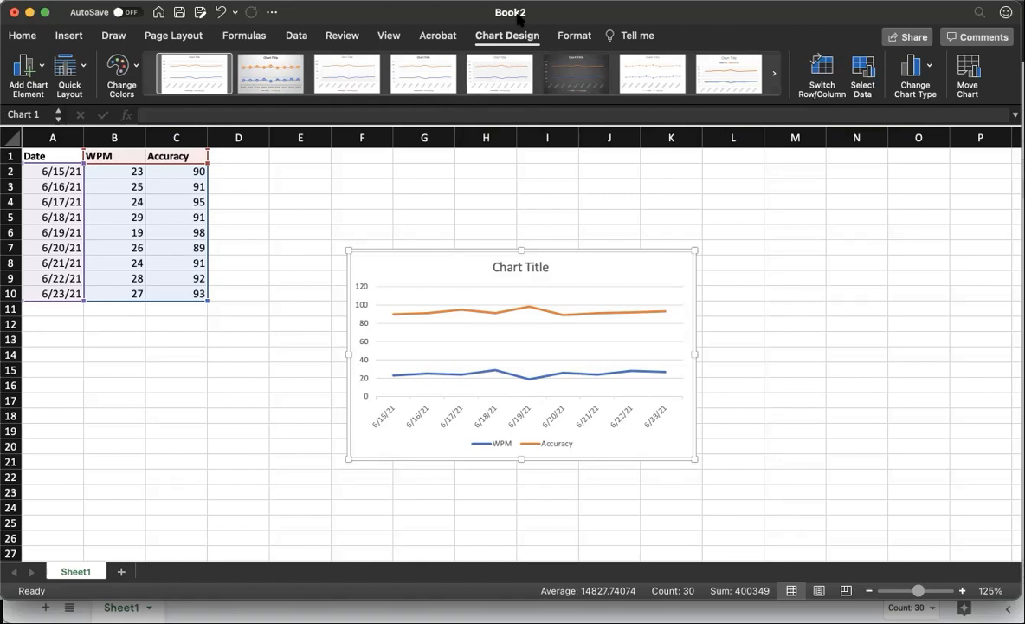
Step: Save the workbook as Typing Speed Tracker and close it
{"action": "left_click", "coordinate": [84, 1]}
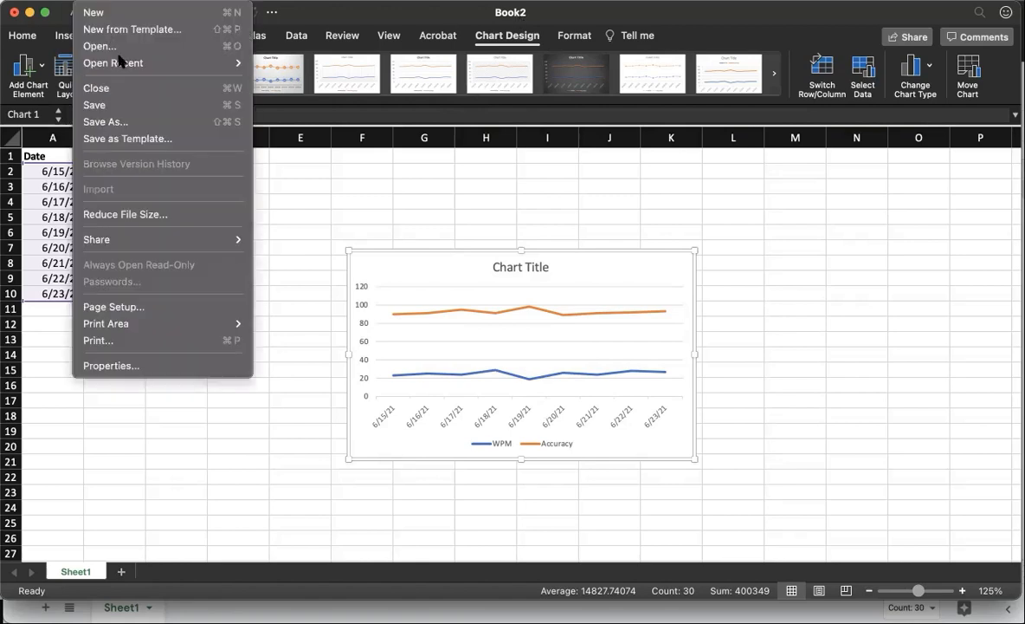
{"action": "left_click", "coordinate": [116, 119]}
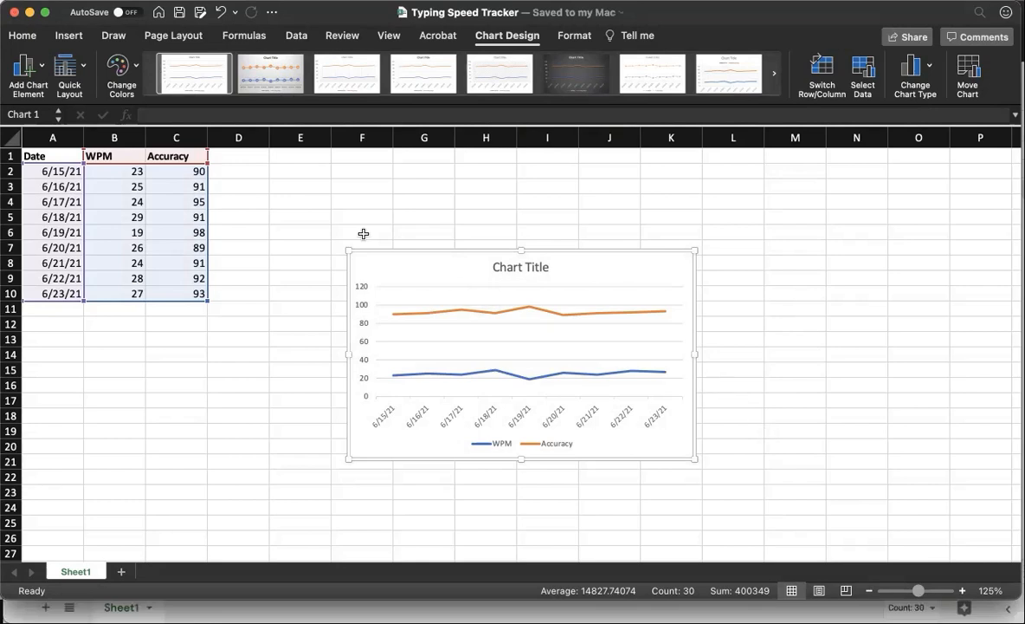
{"action": "left_click", "coordinate": [13, 13]}
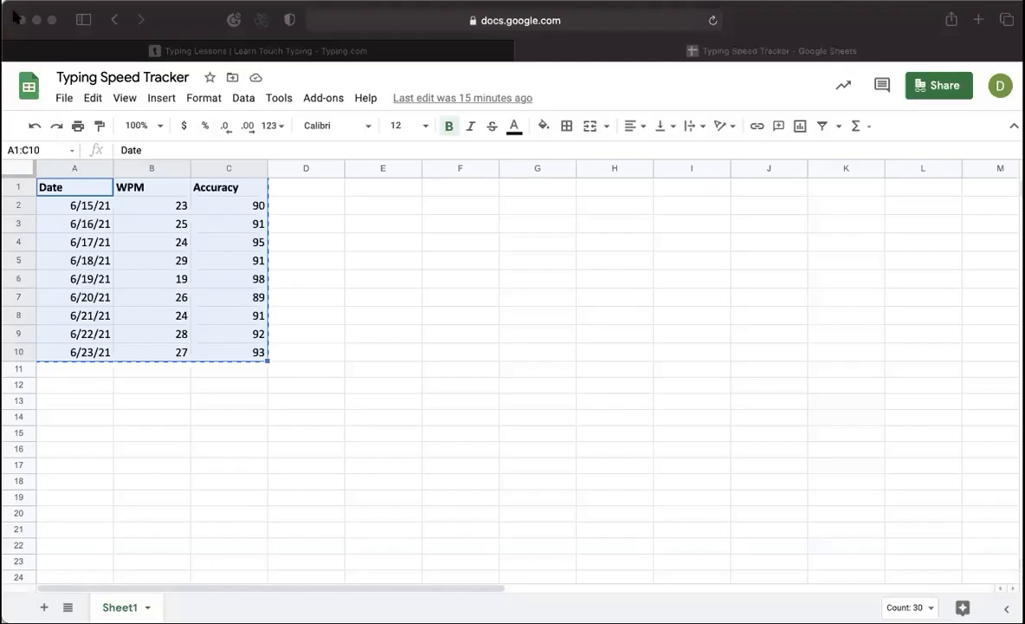
Step: View the Google Sheets start page at sheets.google.com in a new browser tab, and close that tab
{"action": "left_click", "coordinate": [597, 20]}
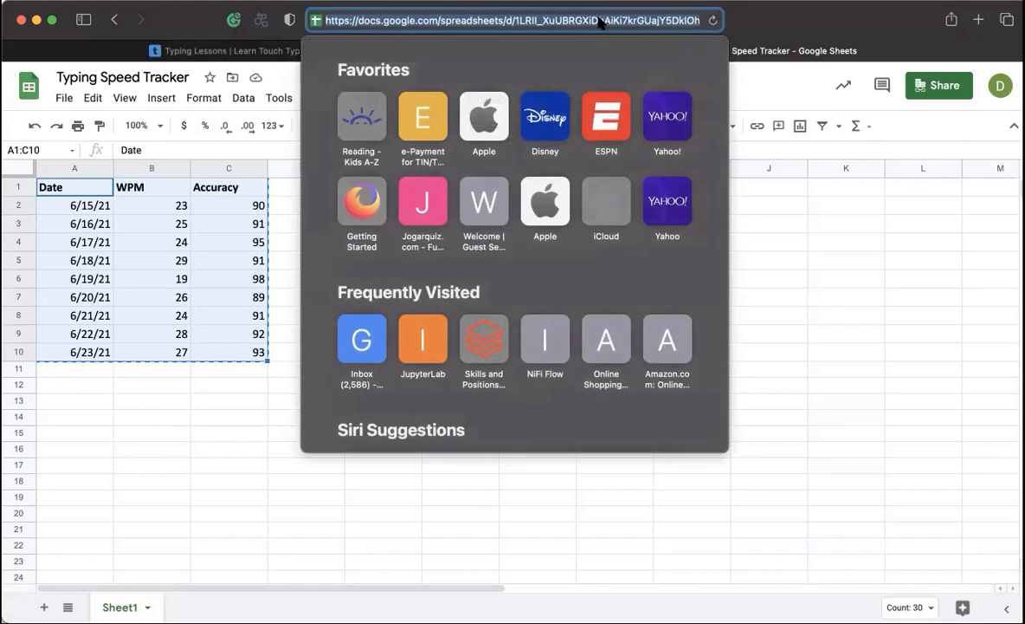
{"action": "left_click", "coordinate": [982, 19]}
{"action": "type", "text": "sheets.google.com"}
{"action": "key", "text": "Return"}
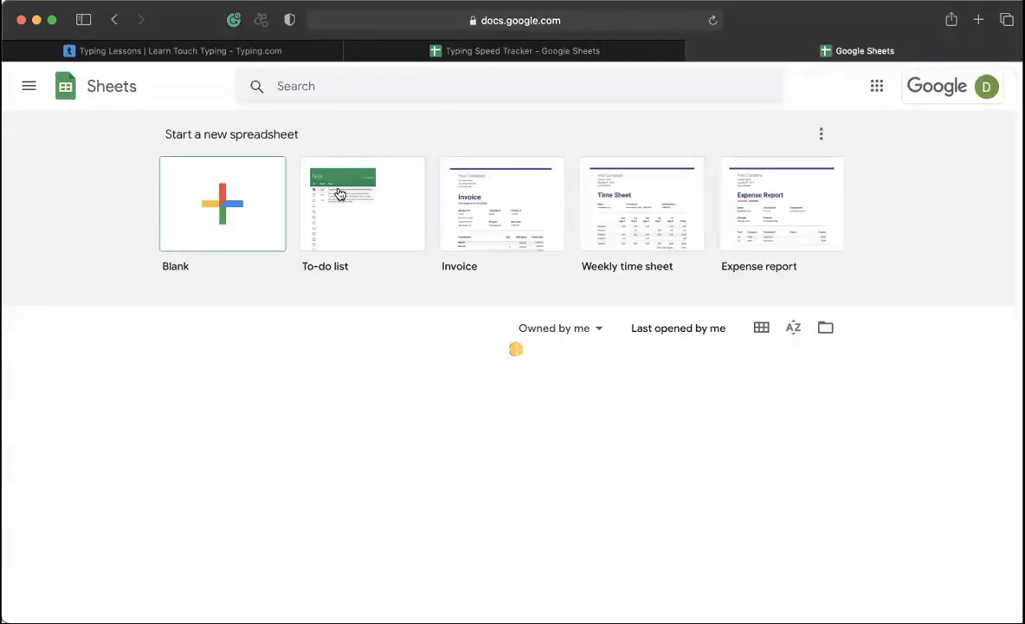
{"action": "left_click", "coordinate": [696, 51]}
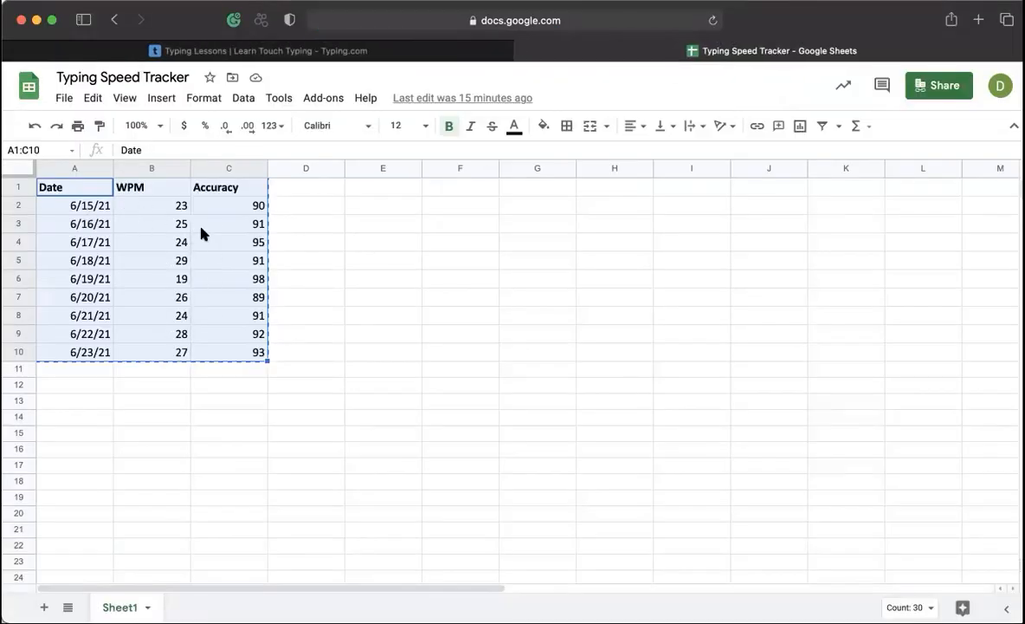
Step: Examine the editable title of the Typing Speed Tracker spreadsheet and the file formats available for downloading it
{"action": "left_click", "coordinate": [65, 100]}
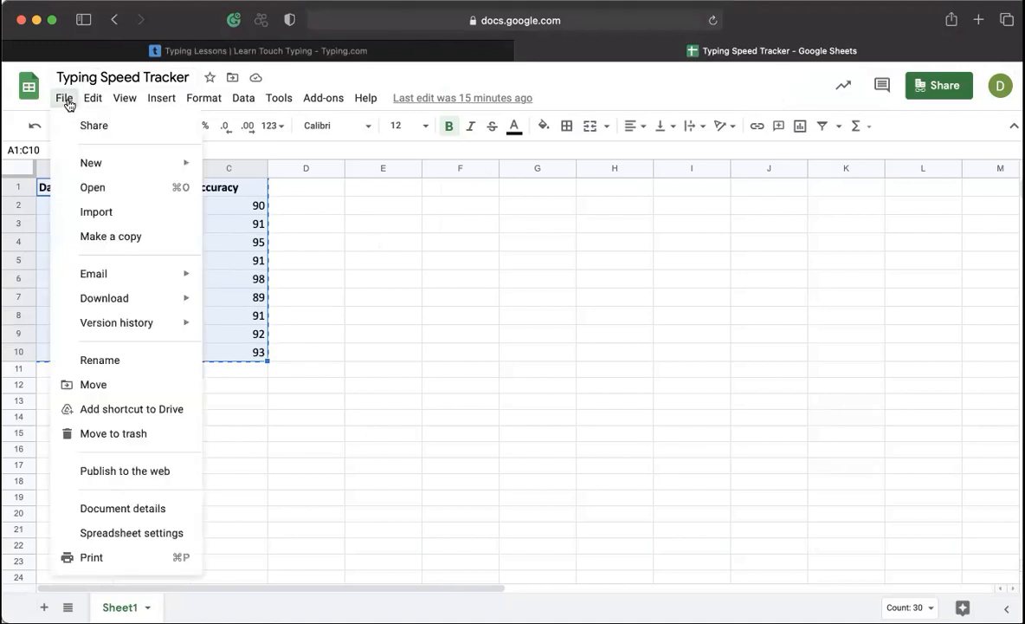
{"action": "left_click", "coordinate": [65, 101]}
{"action": "left_click", "coordinate": [100, 80]}
{"action": "triple_click", "coordinate": [104, 78]}
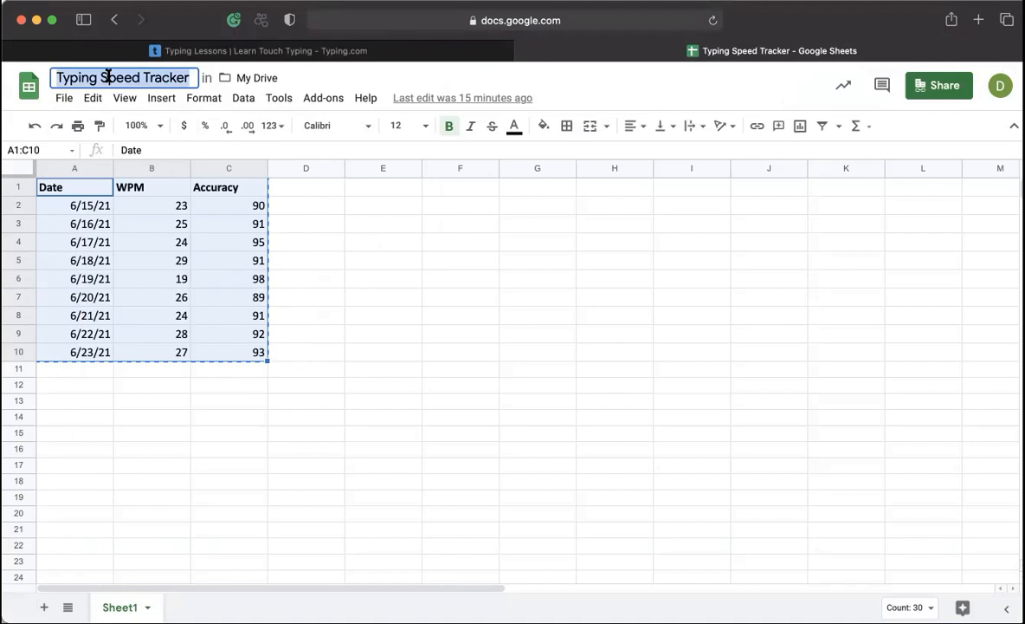
{"action": "left_click", "coordinate": [335, 80]}
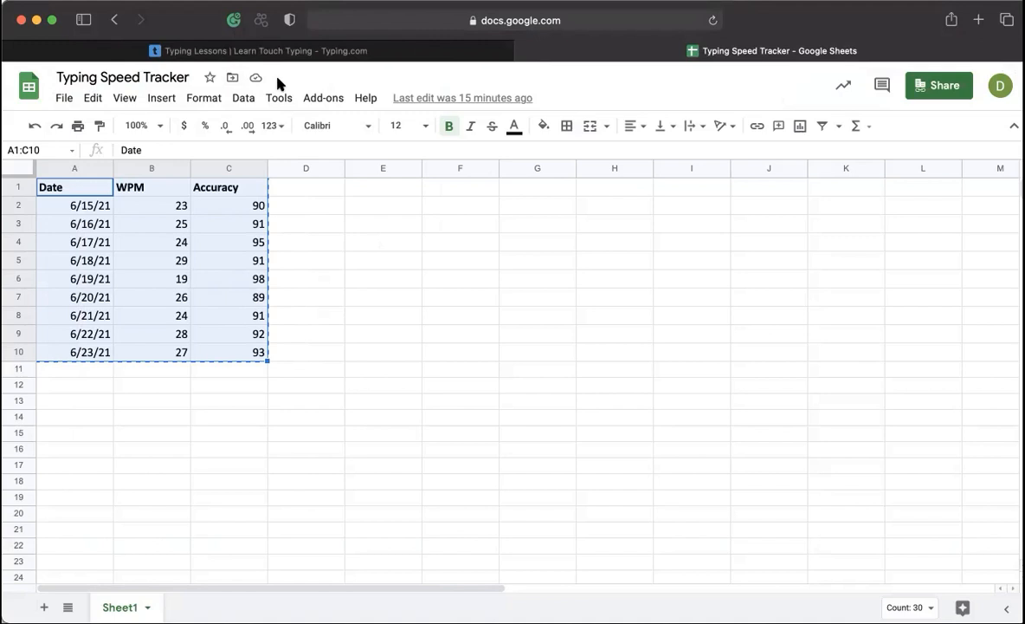
{"action": "left_click", "coordinate": [65, 99]}
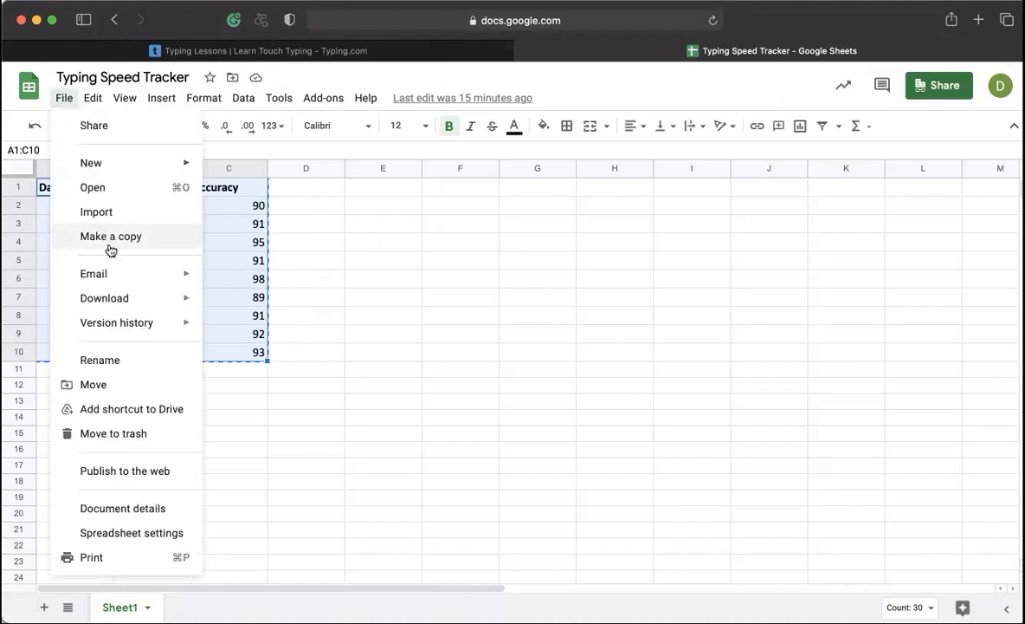
{"action": "mouse_move", "coordinate": [105, 299]}
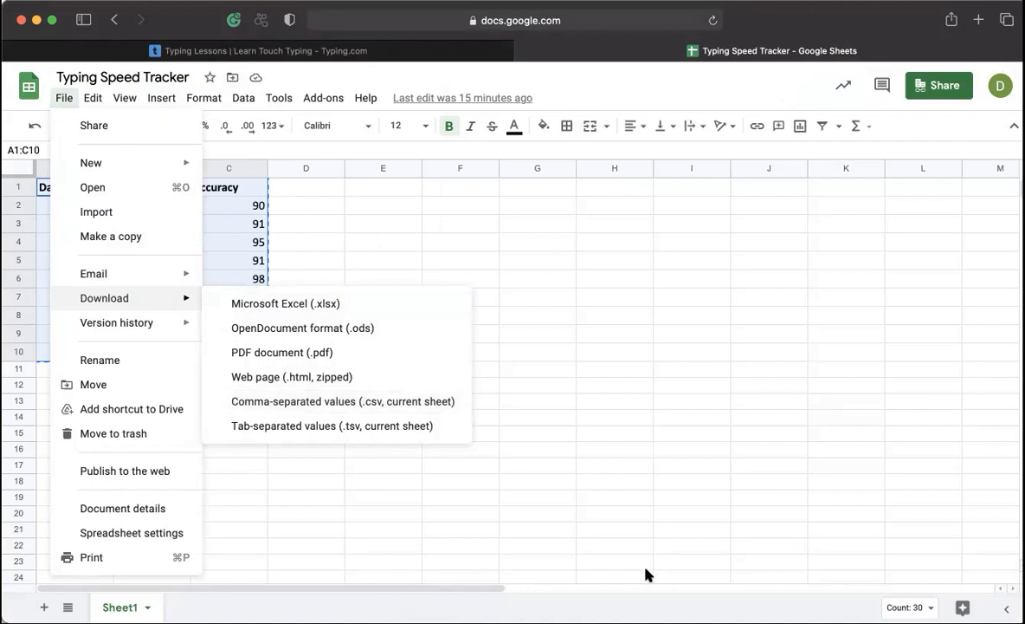
Step: Switch to the Typing Speed Tracker workbook in Excel and open its Save As options
{"action": "left_click", "coordinate": [828, 602]}
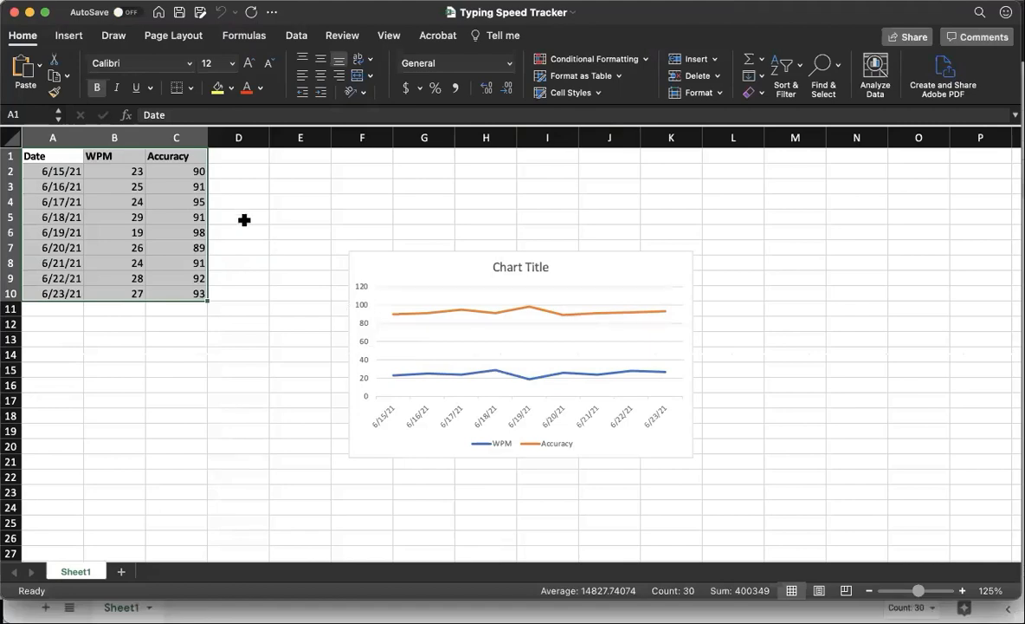
{"action": "left_click", "coordinate": [273, 205]}
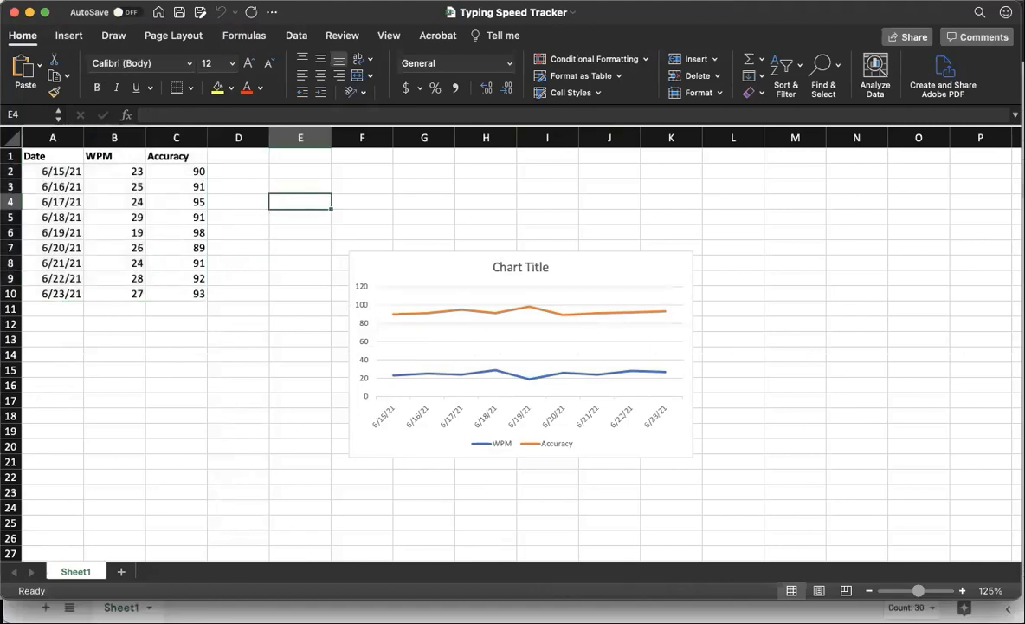
{"action": "left_click", "coordinate": [84, 0]}
{"action": "left_click", "coordinate": [113, 123]}
Step: Switch to the Google Sheets tracker, insert a line chart of WPM and Accuracy by date from A1:C10, and return to Excel
{"action": "key", "text": "super+Tab"}
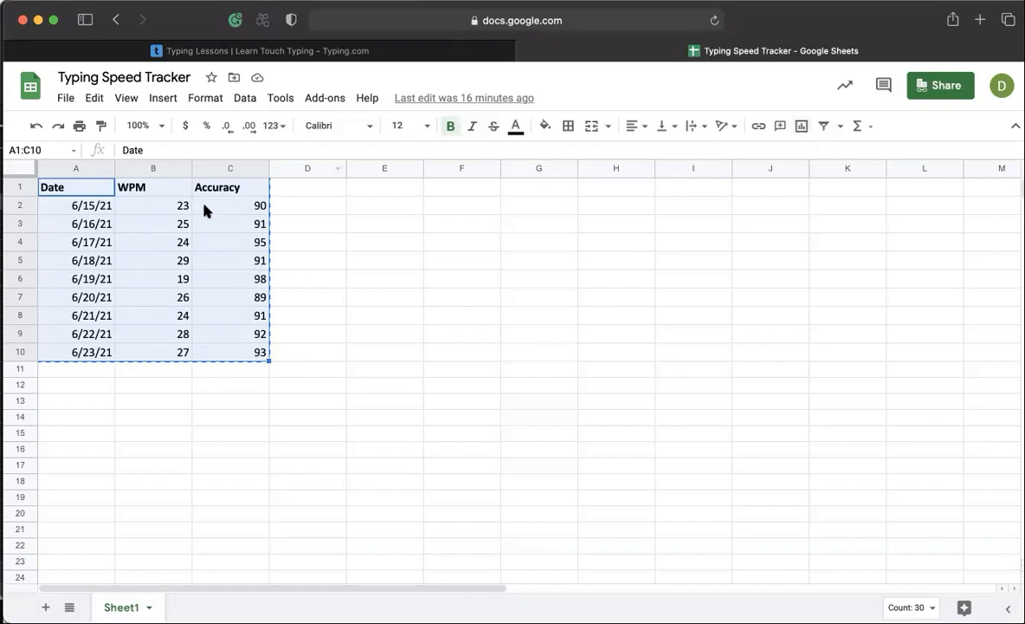
{"action": "left_click", "coordinate": [803, 128]}
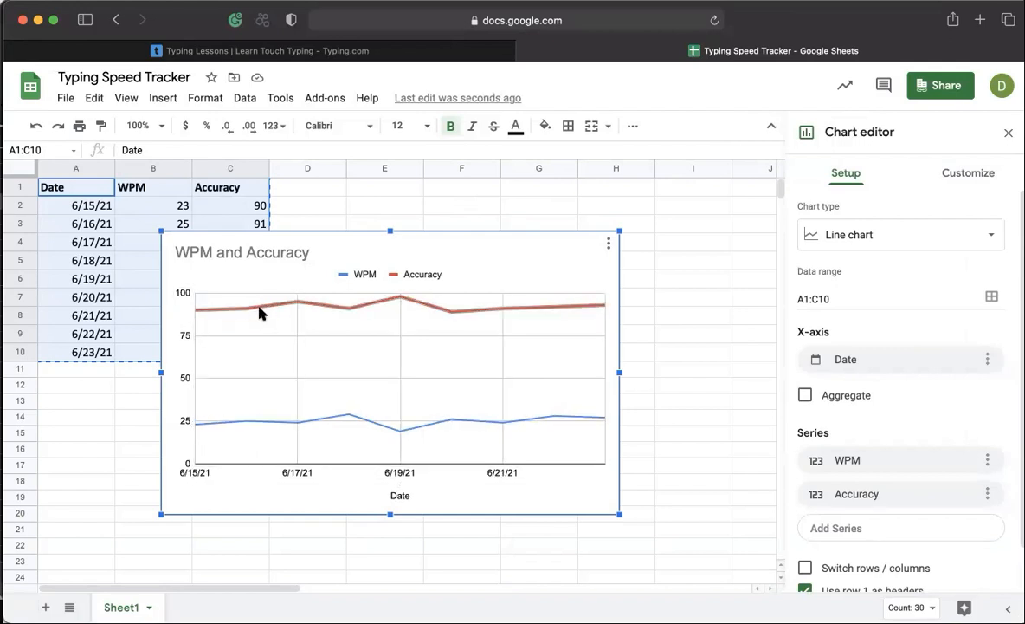
{"action": "key", "text": "super+Tab"}
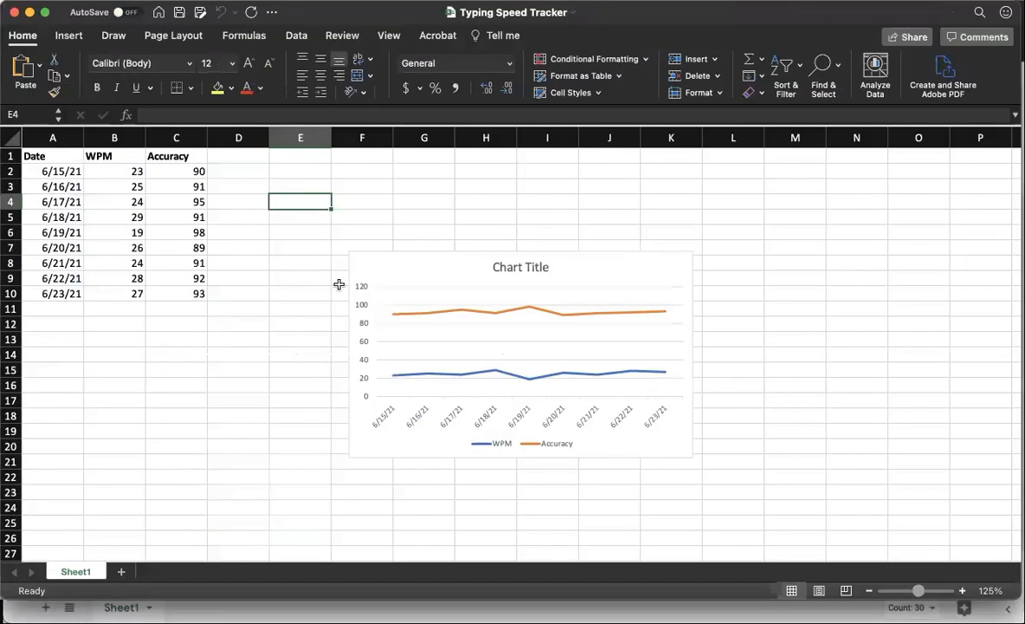